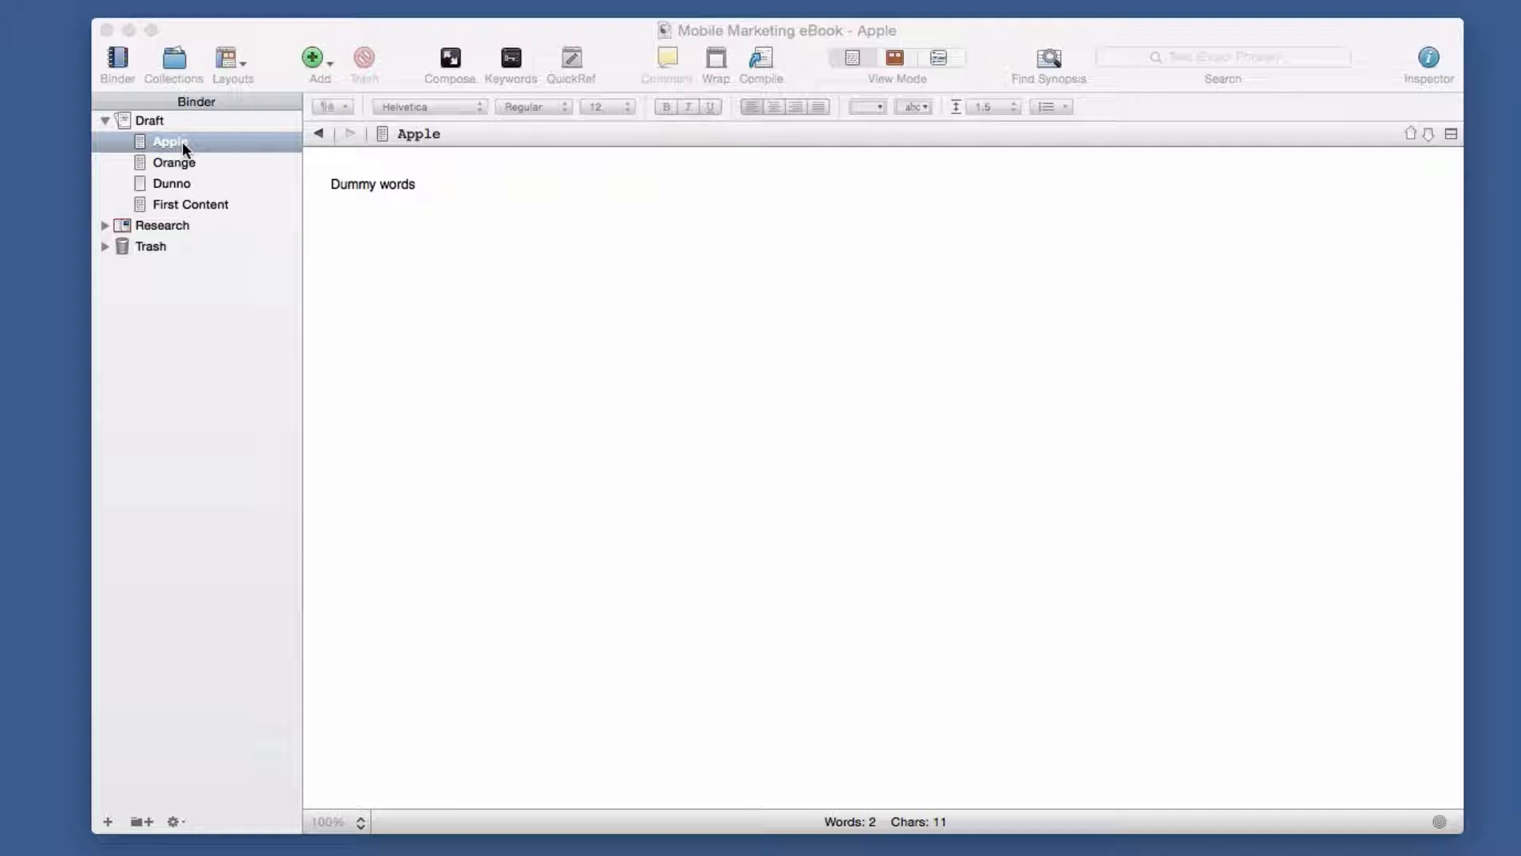
Step: Rename the Draft folder in the binder to "Mobile Marketing eBook"
click(152, 117)
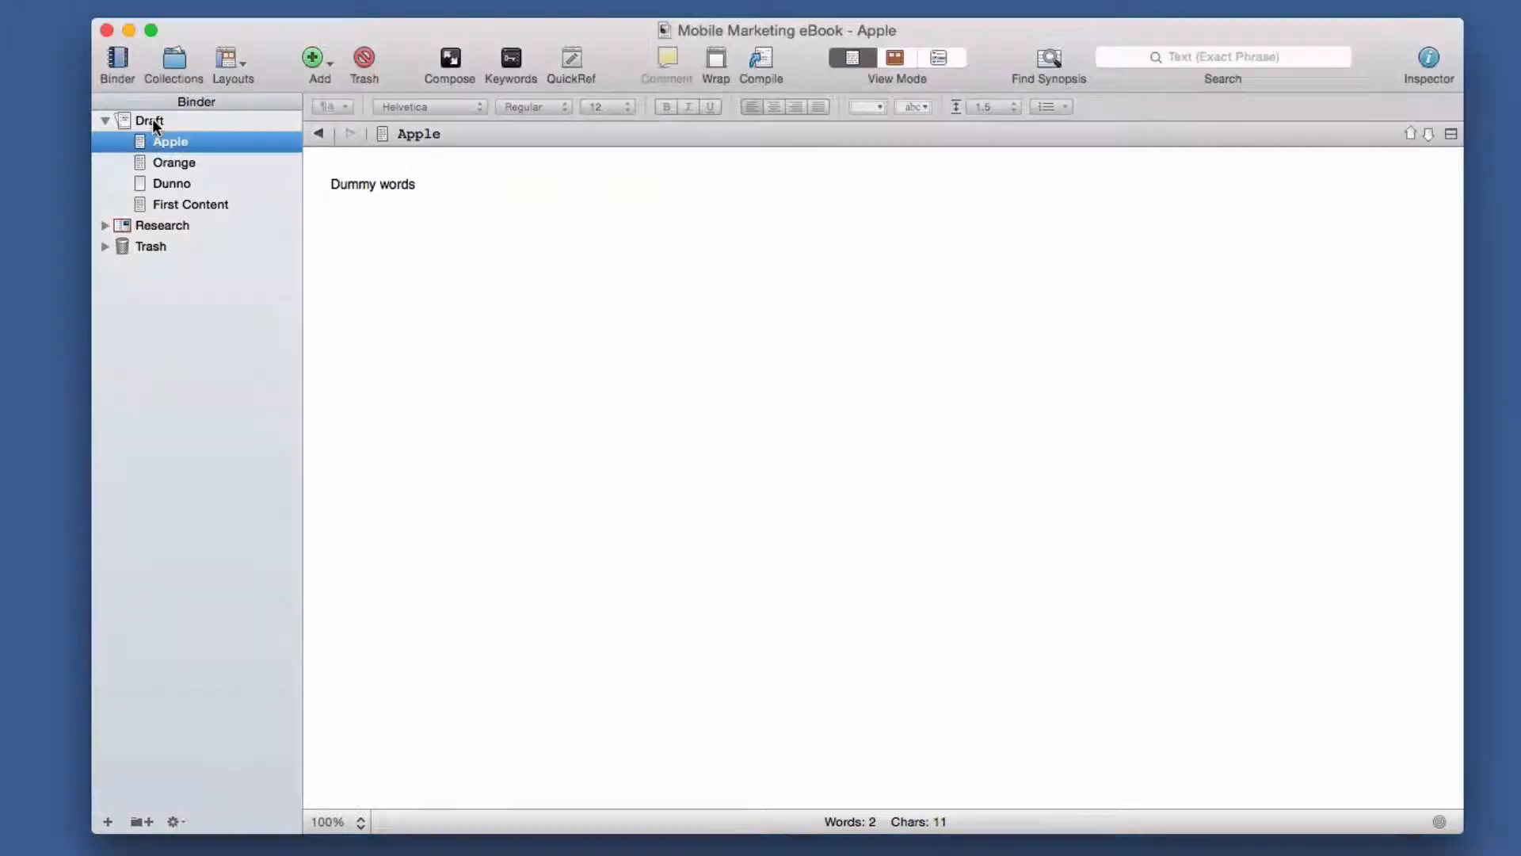
click(158, 119)
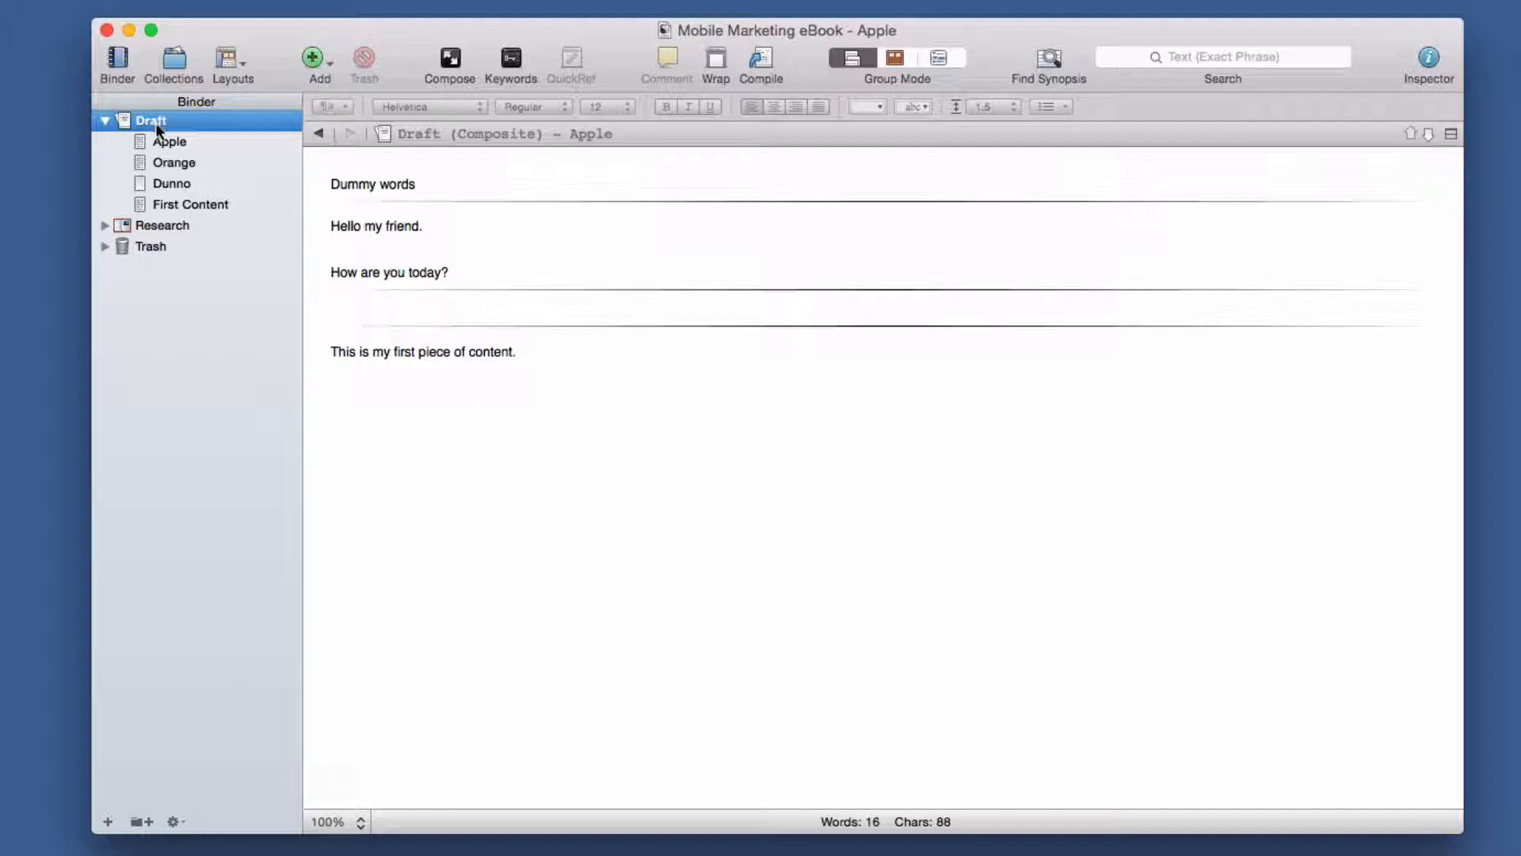
click(159, 126)
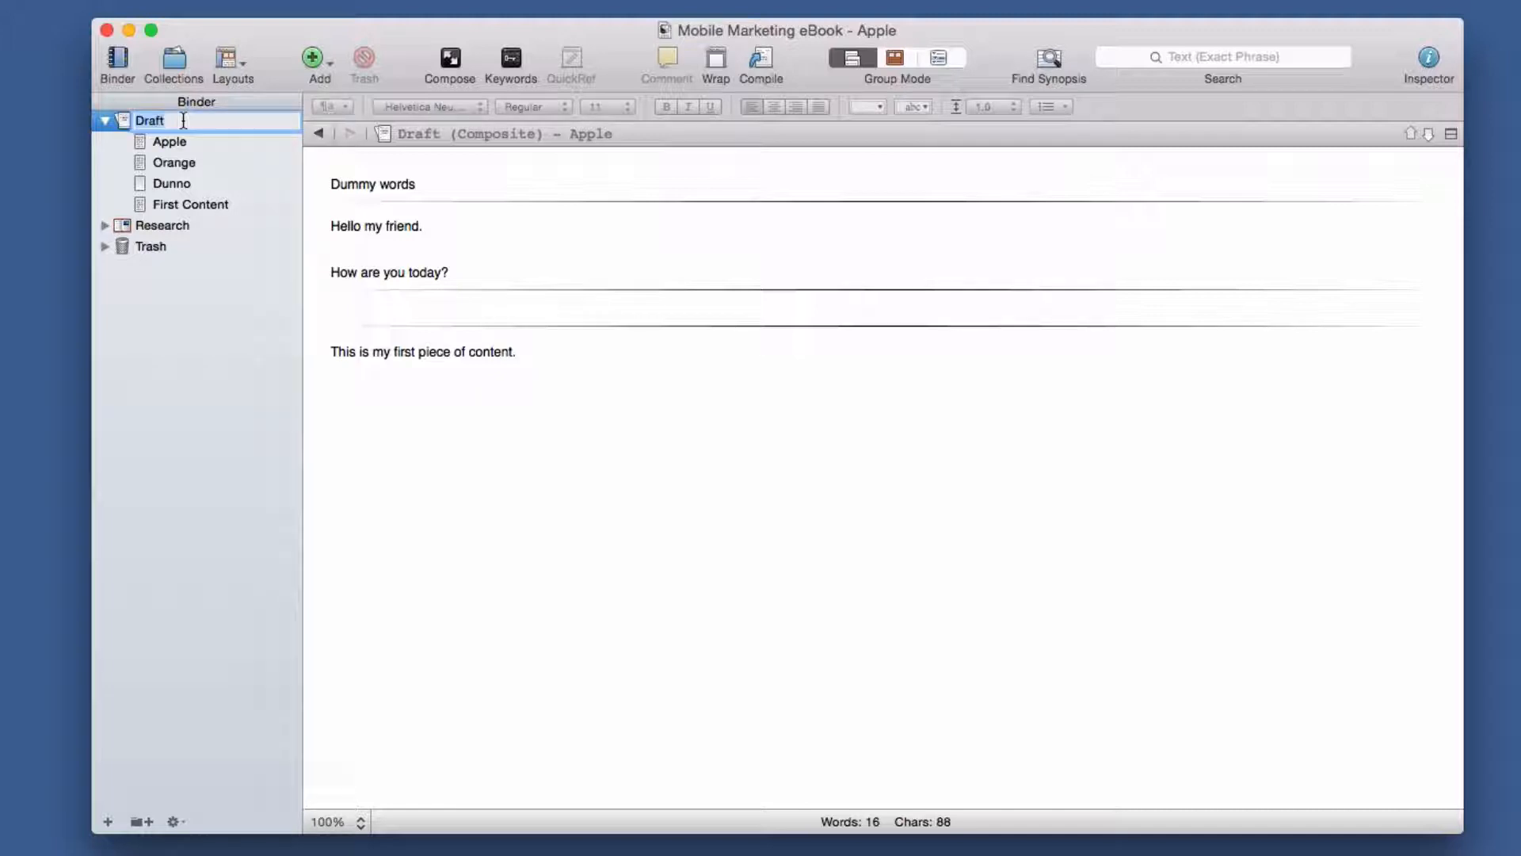
text(Mobile Marketing e)
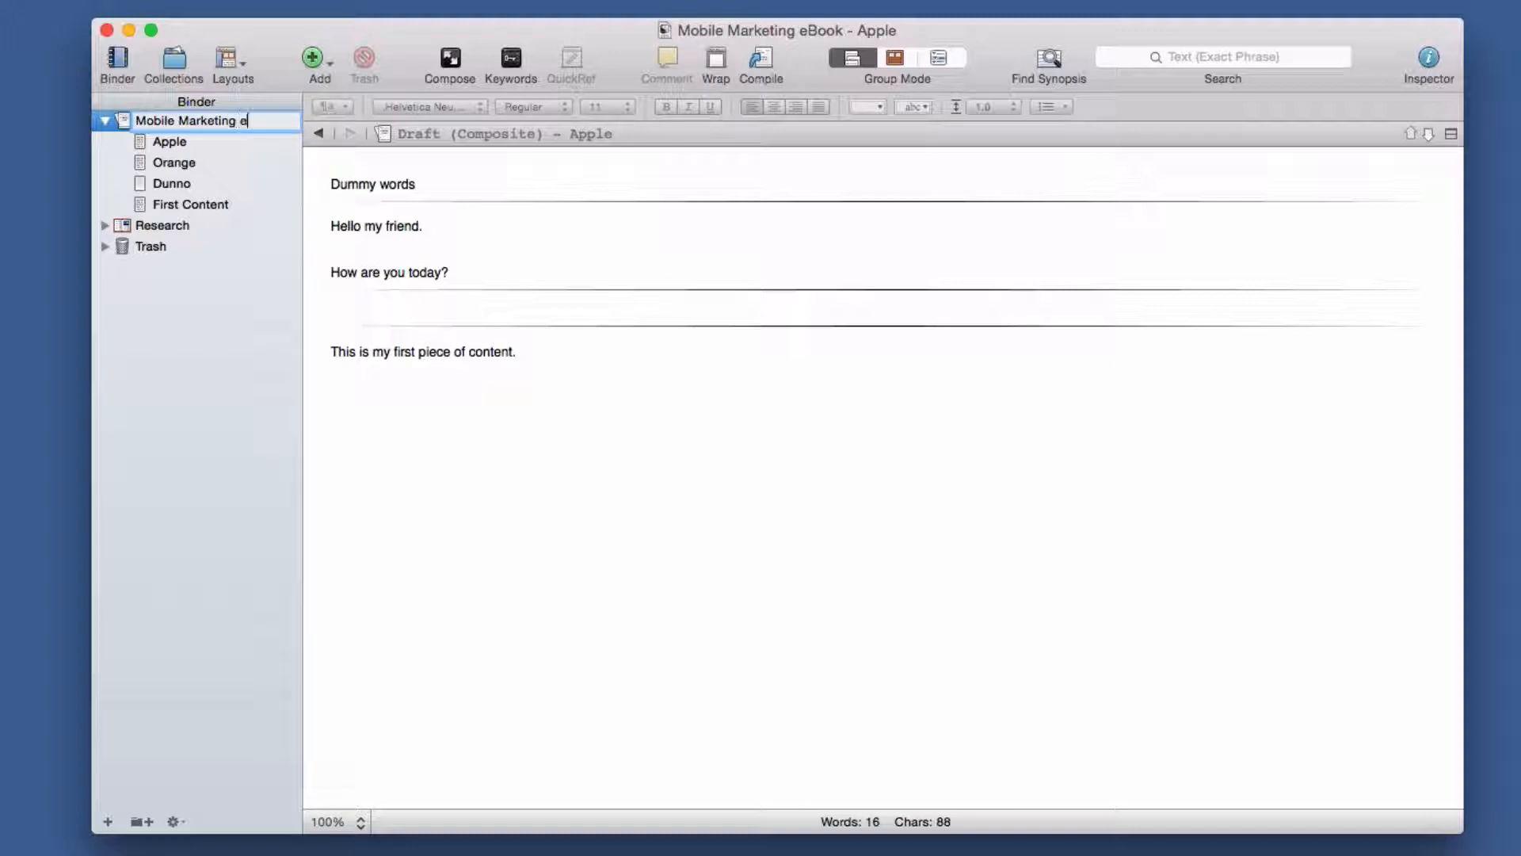
text(Book)
key(Return)
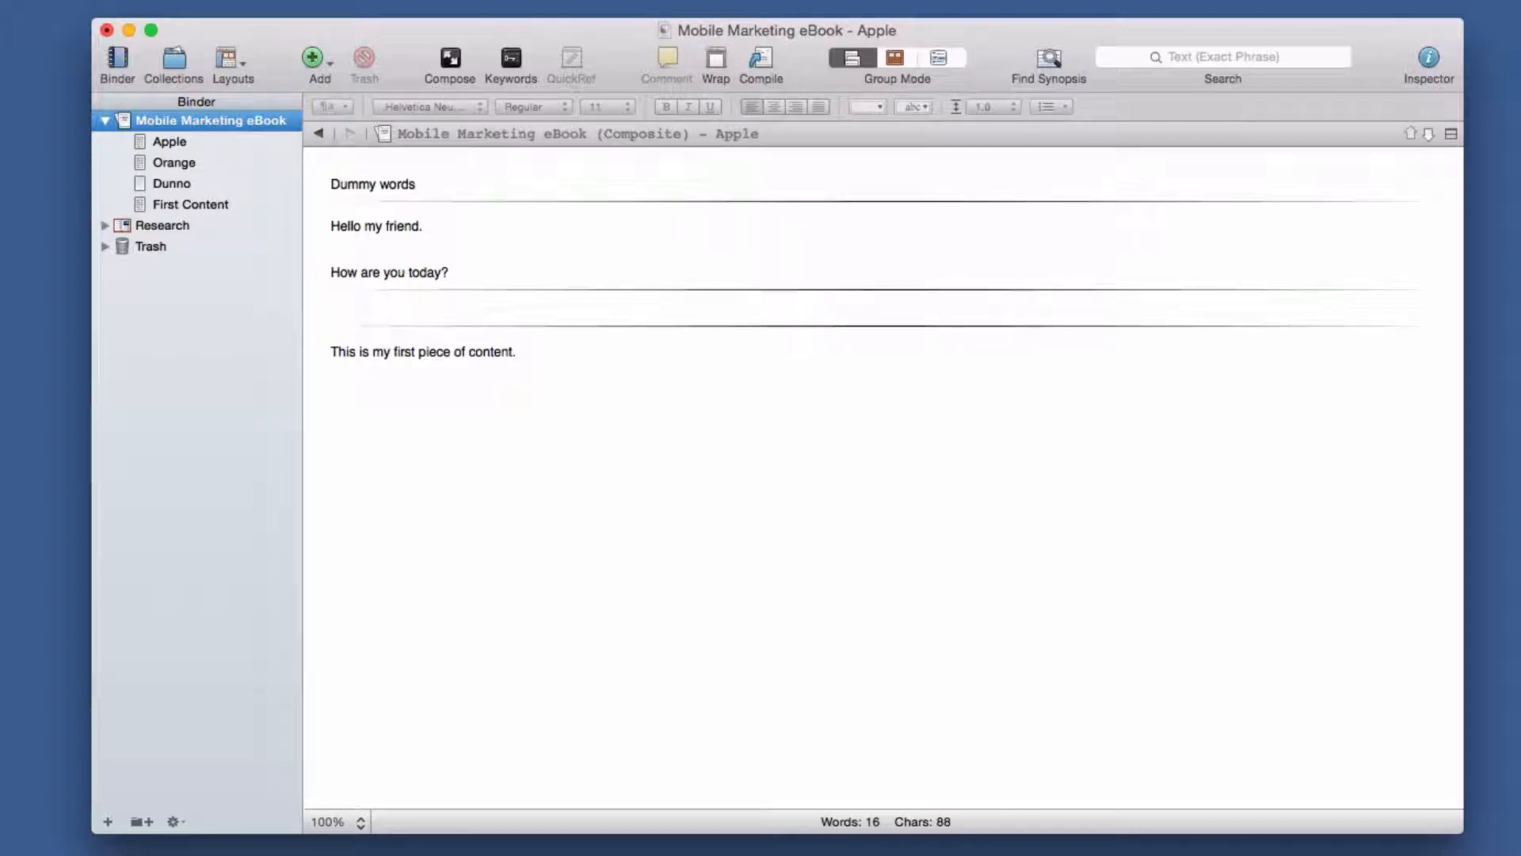
click(161, 143)
click(160, 121)
click(221, 315)
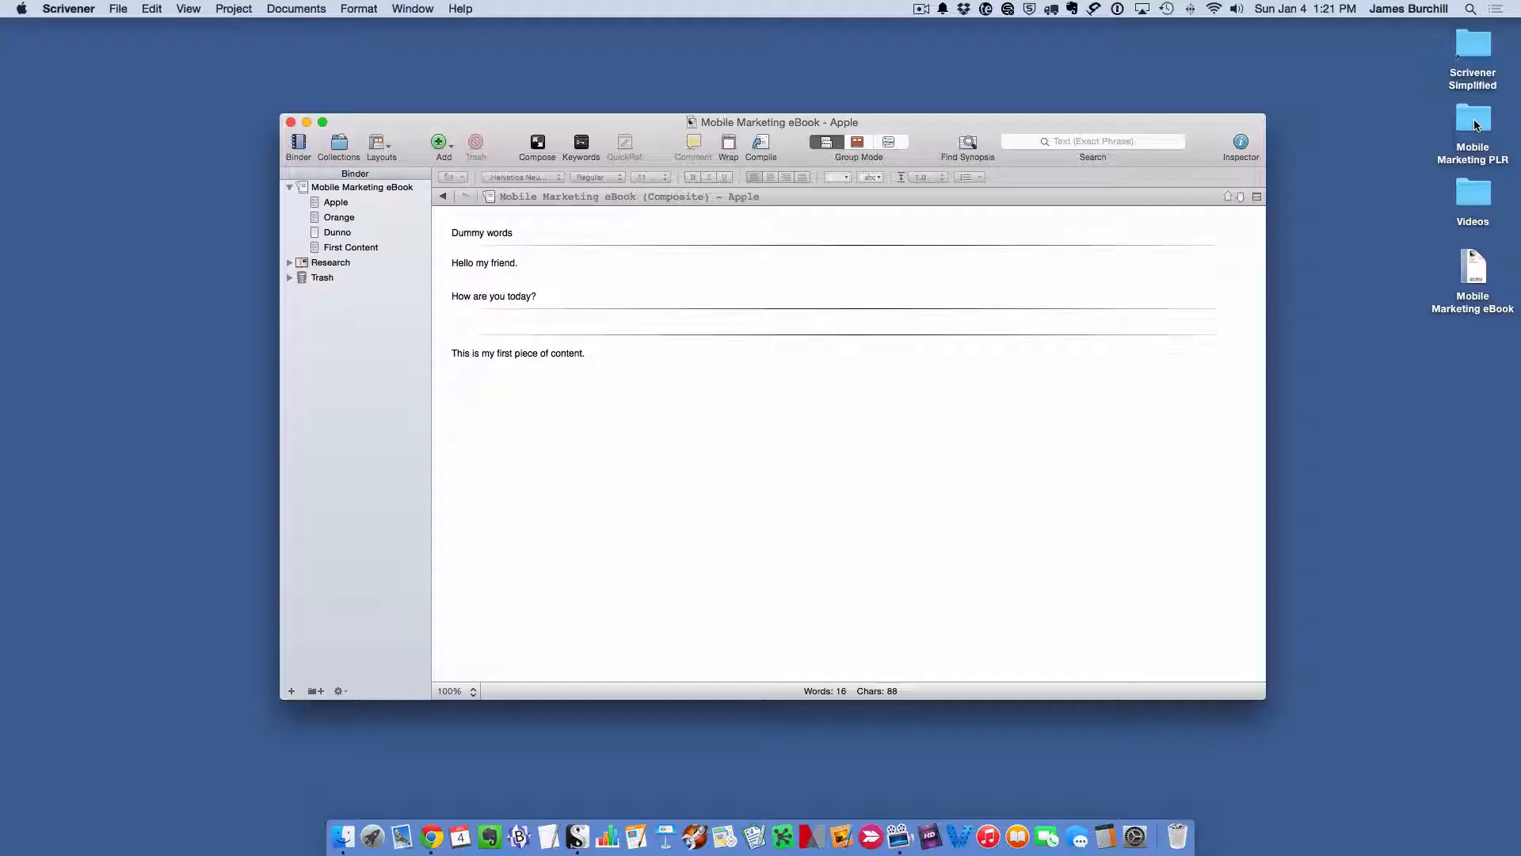
Step: Switch to Finder, open the desktop's Mobile Marketing PLR folder in list view, and place its window clear of the project's binder
double_click(1472, 120)
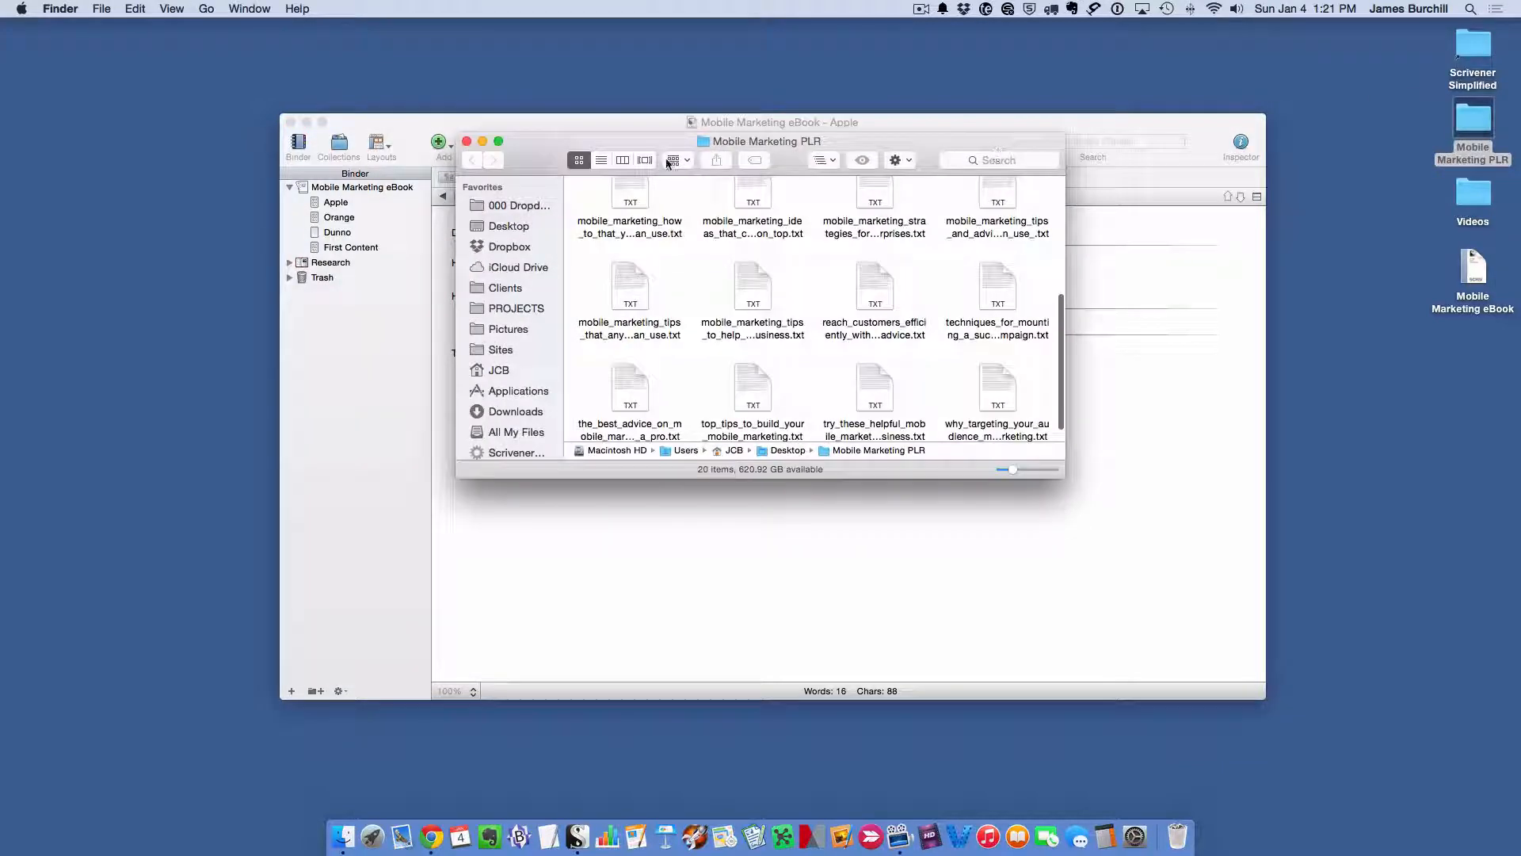
click(600, 161)
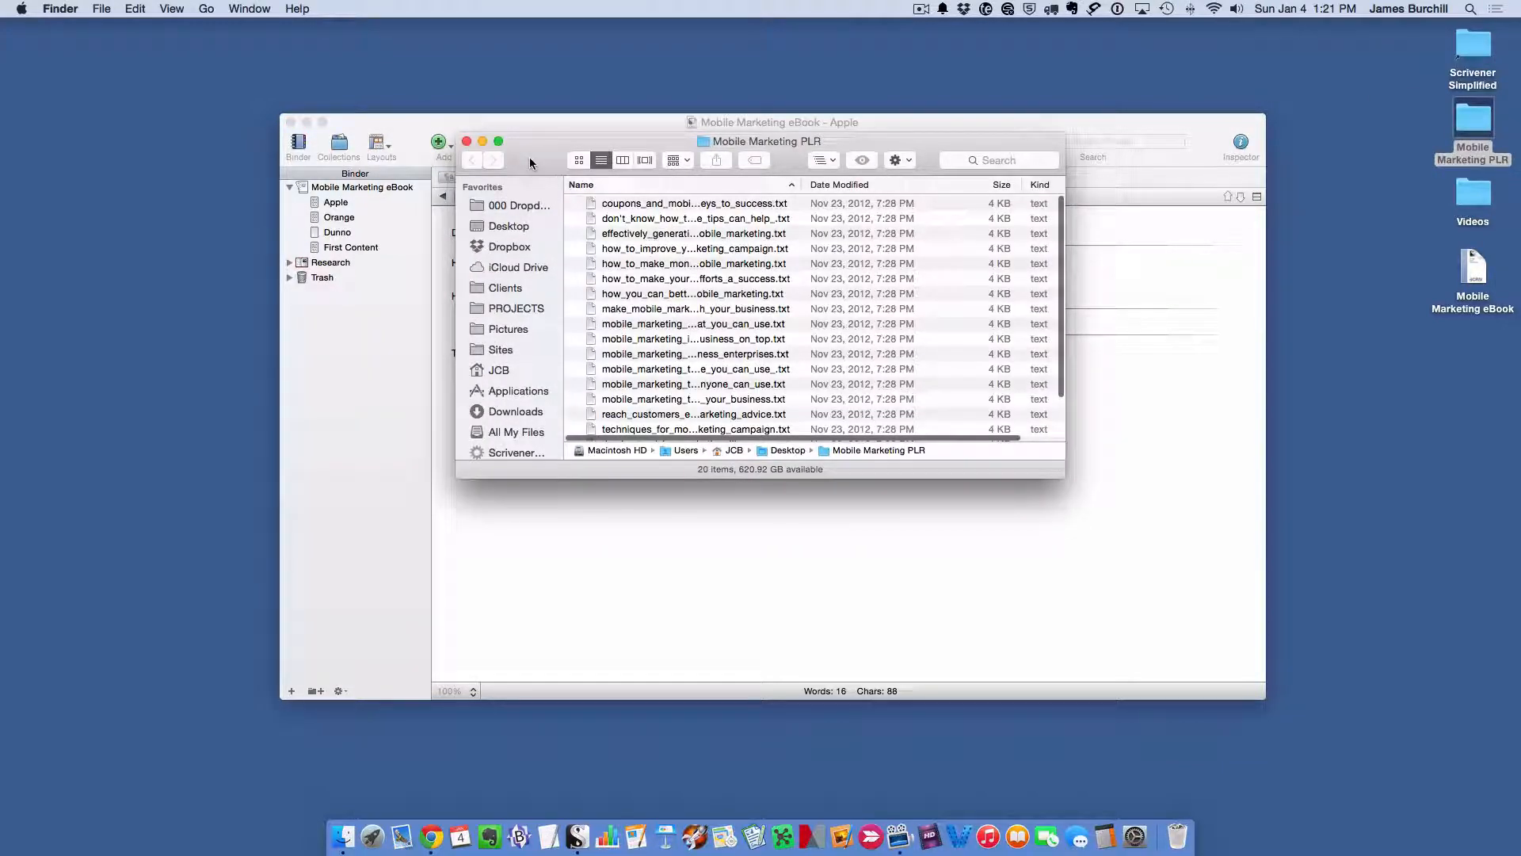
drag(529, 162, 880, 414)
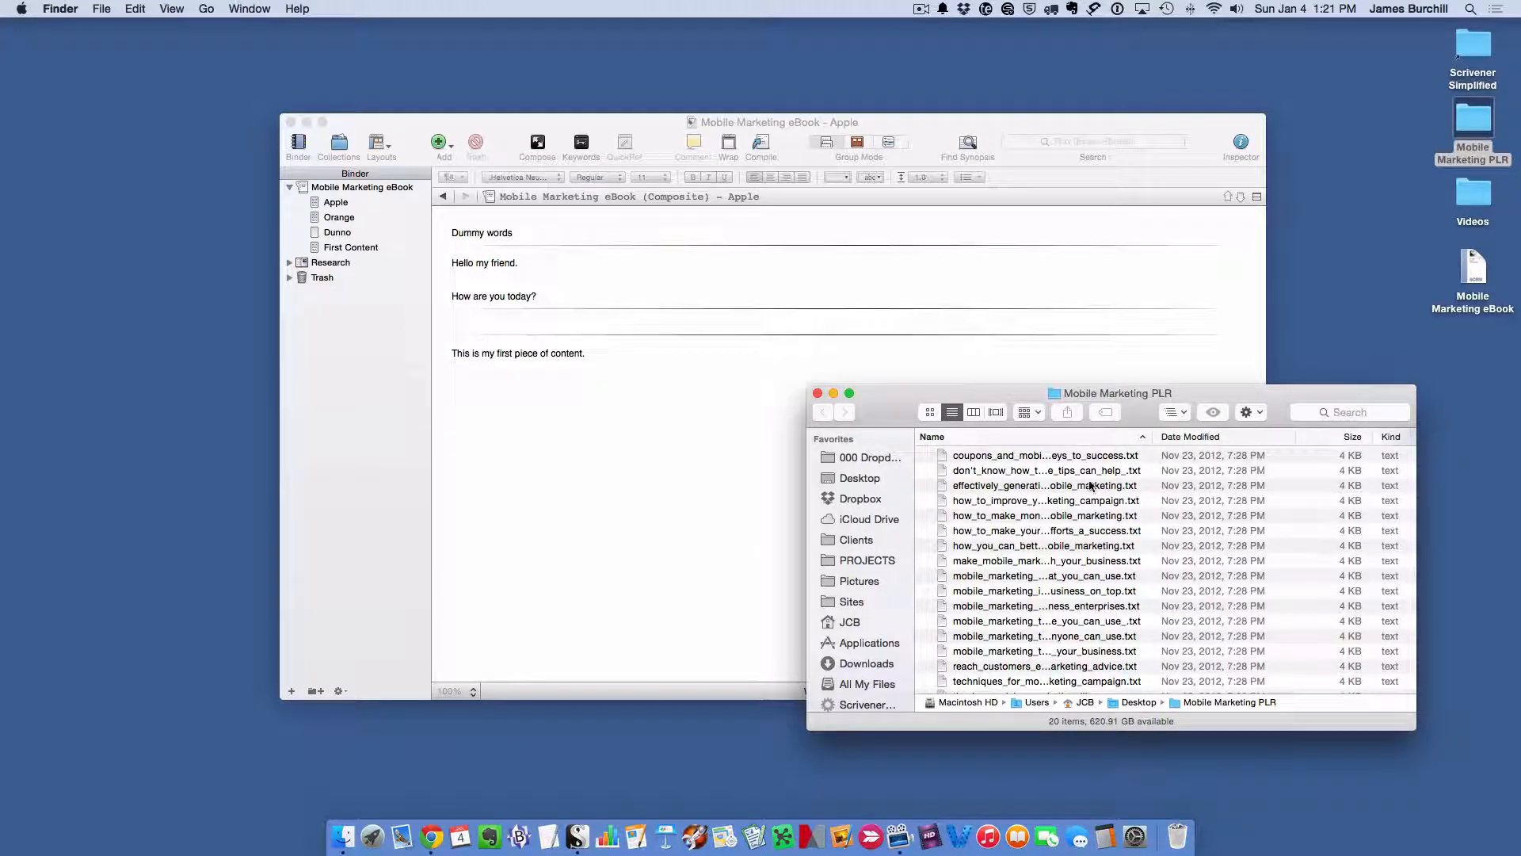
scroll(1016, 501, down, 5)
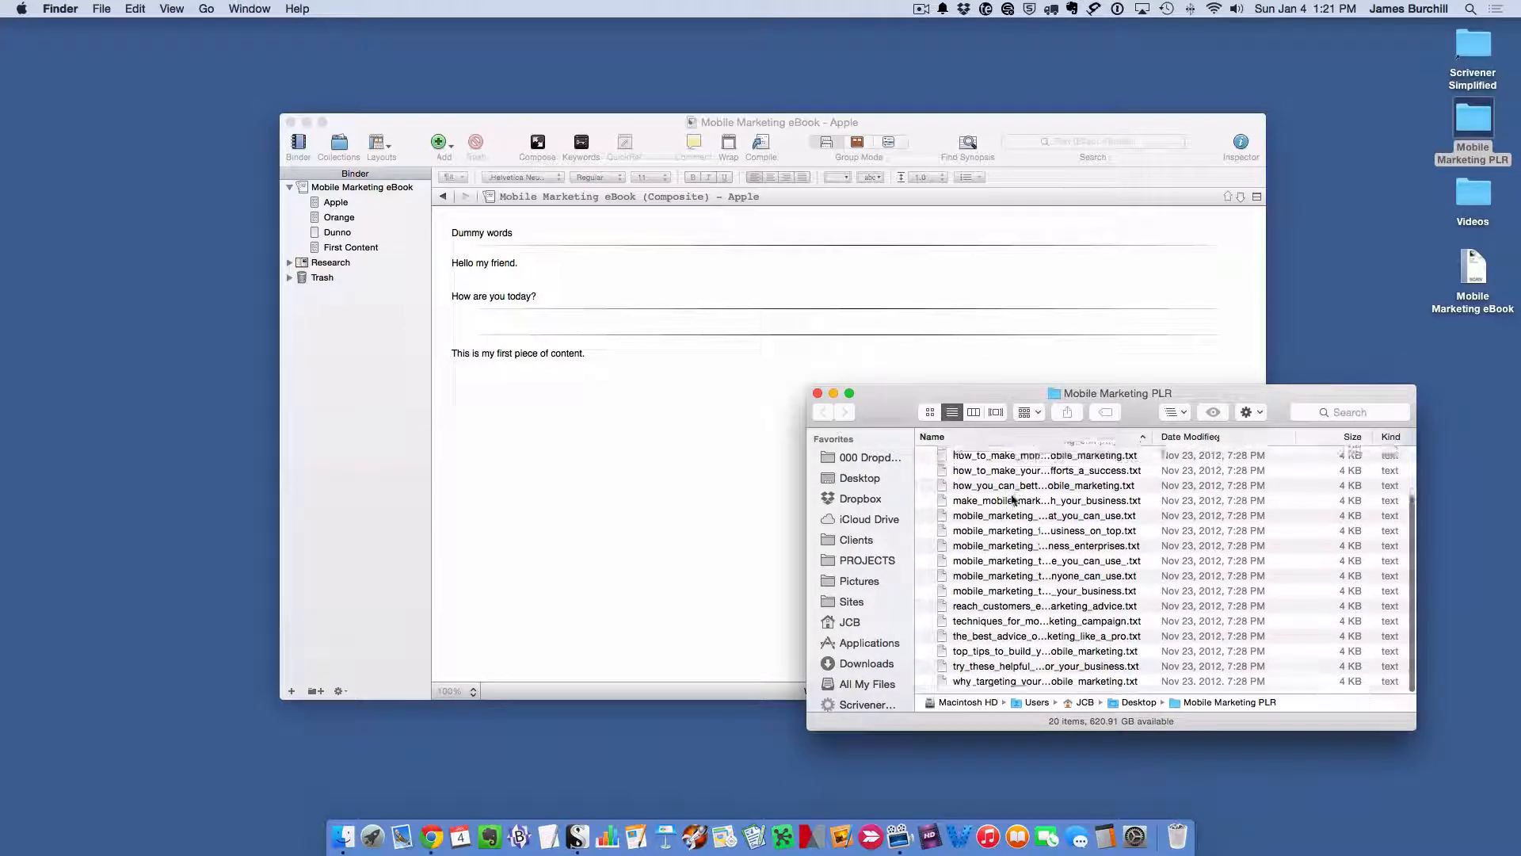
scroll(1013, 529, up, 5)
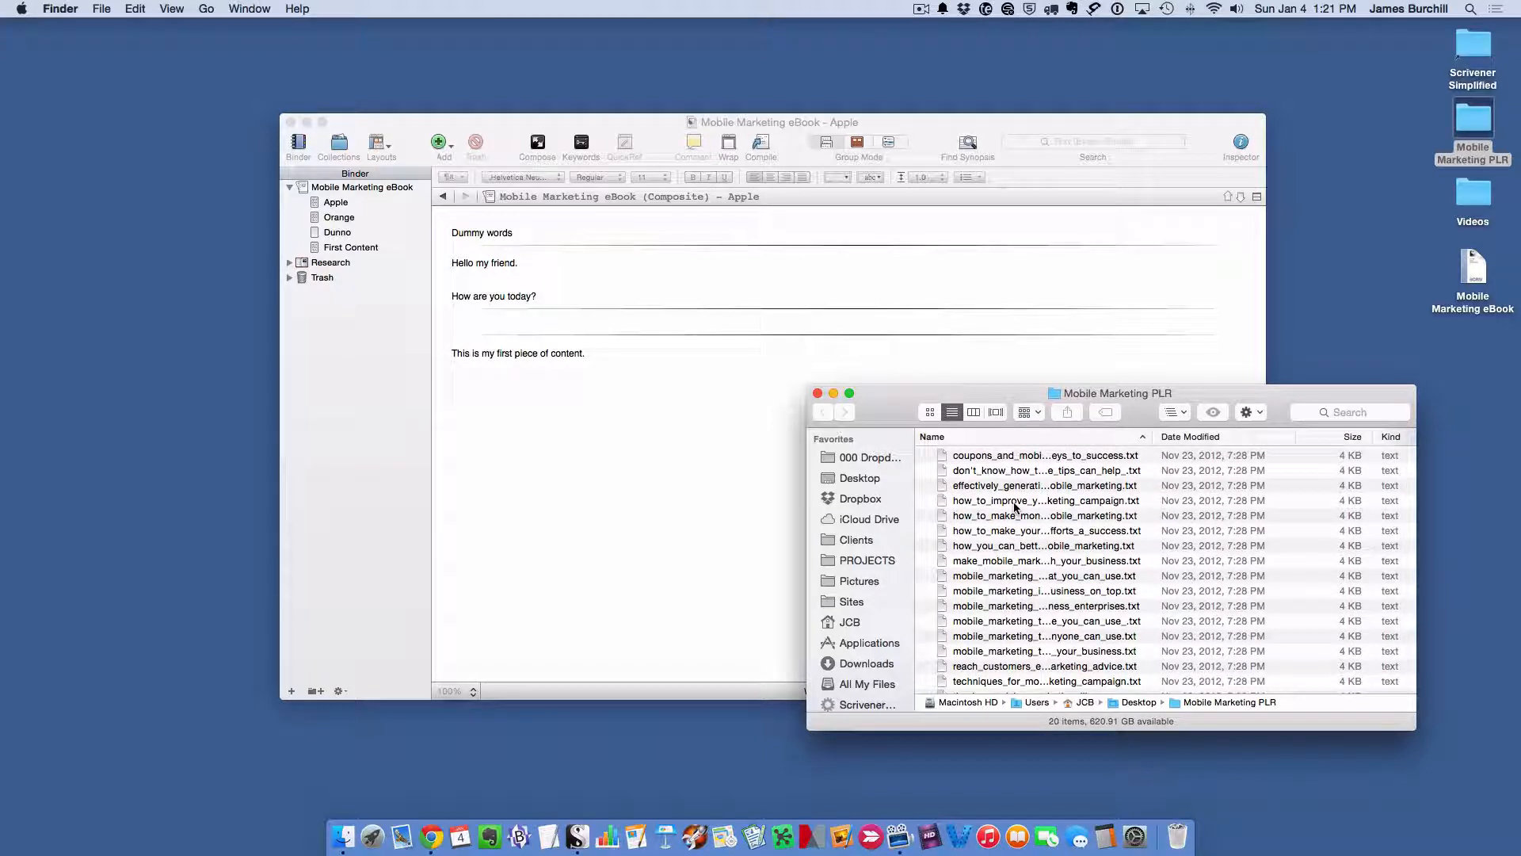
Step: Import coupons_and_mobile_marketing_keys_to_success.txt into the Mobile Marketing eBook folder after First Content and open the imported document
click(984, 460)
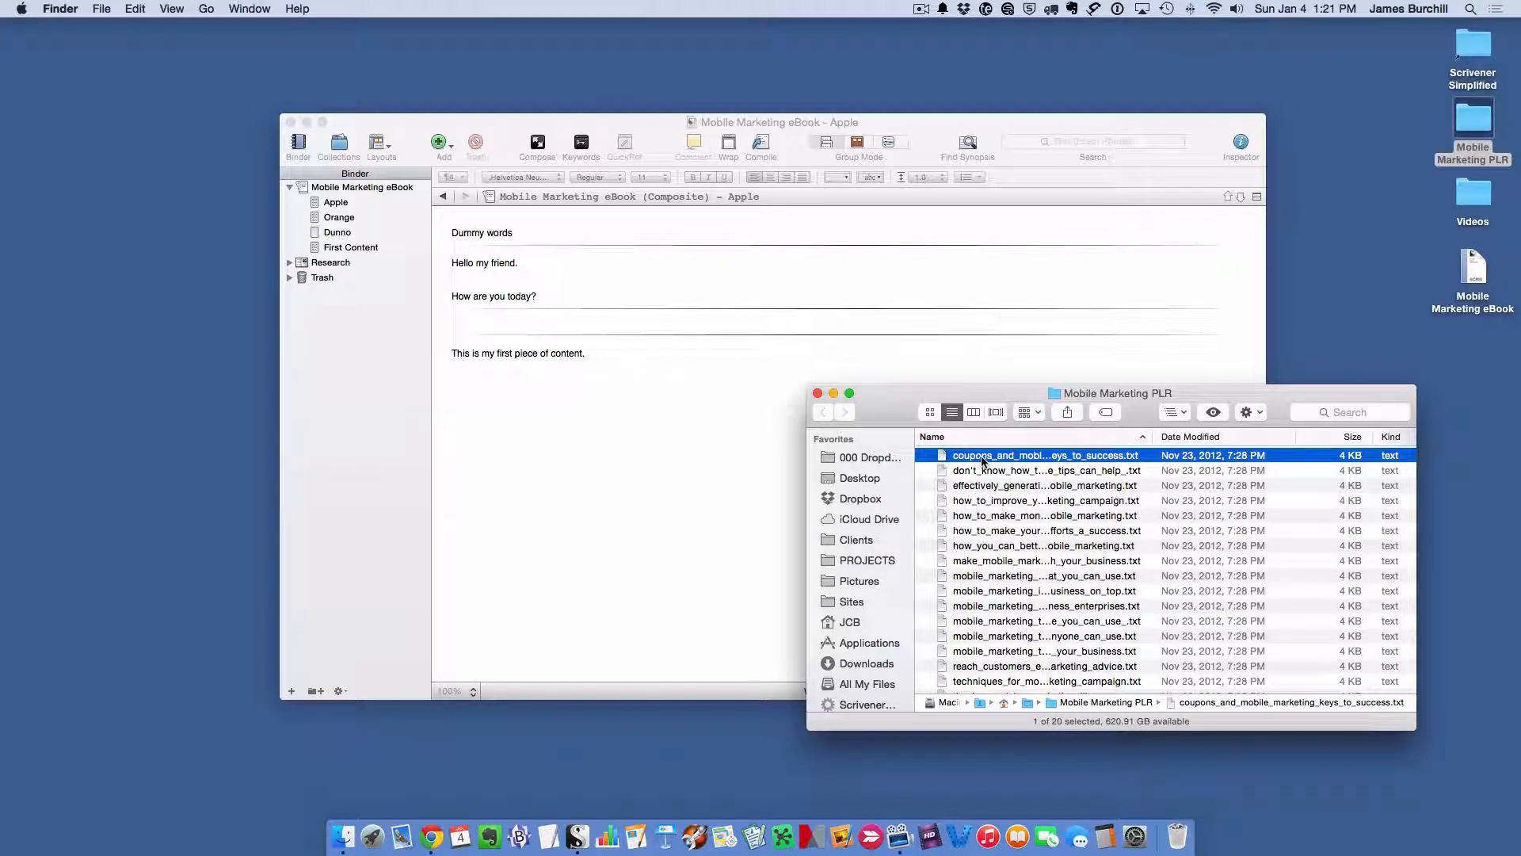
drag(986, 459, 325, 251)
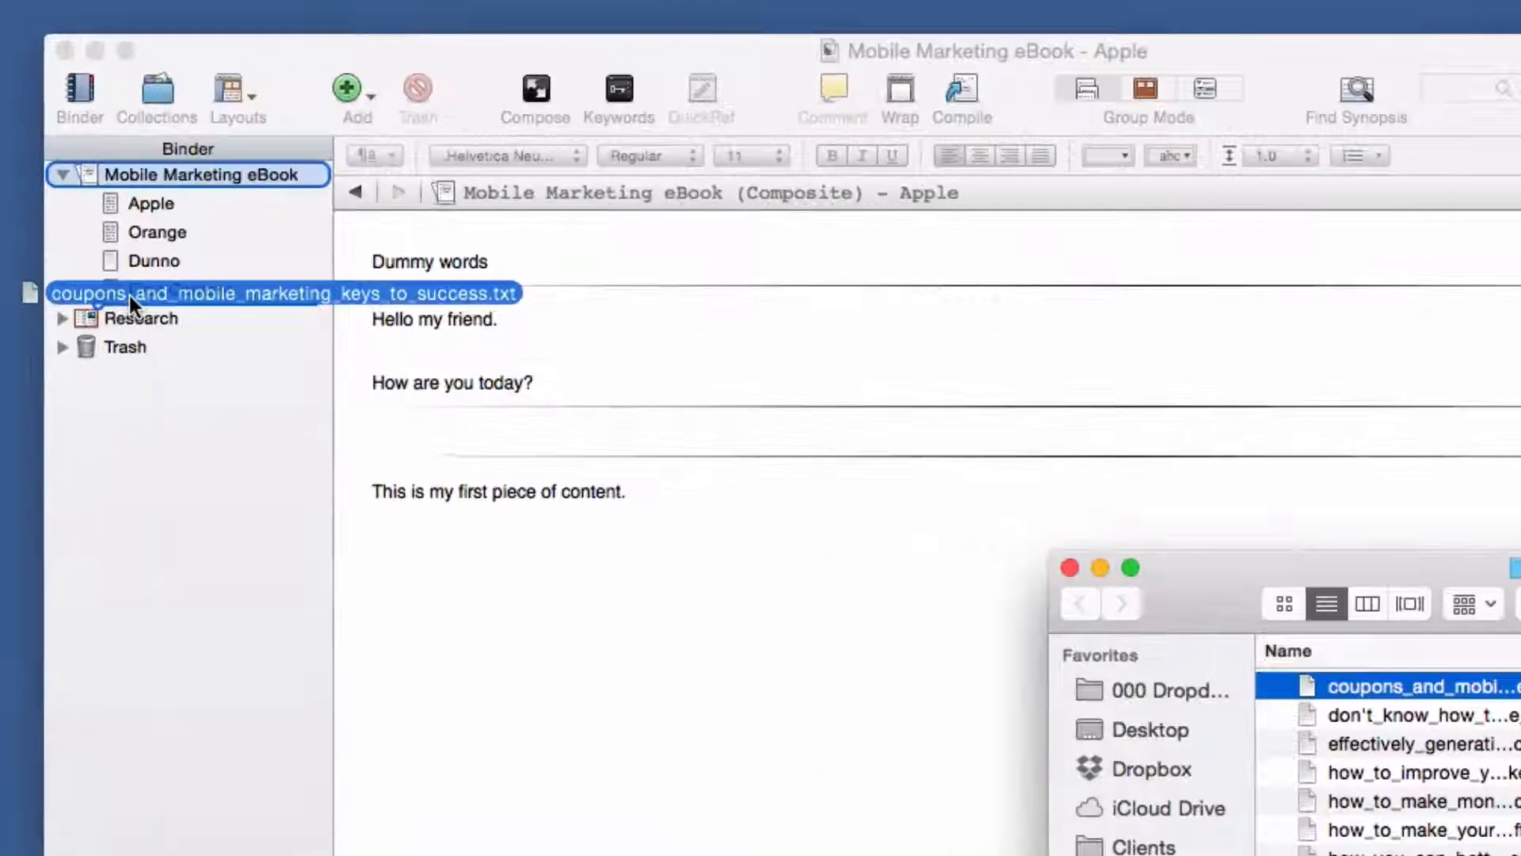
drag(130, 296, 128, 292)
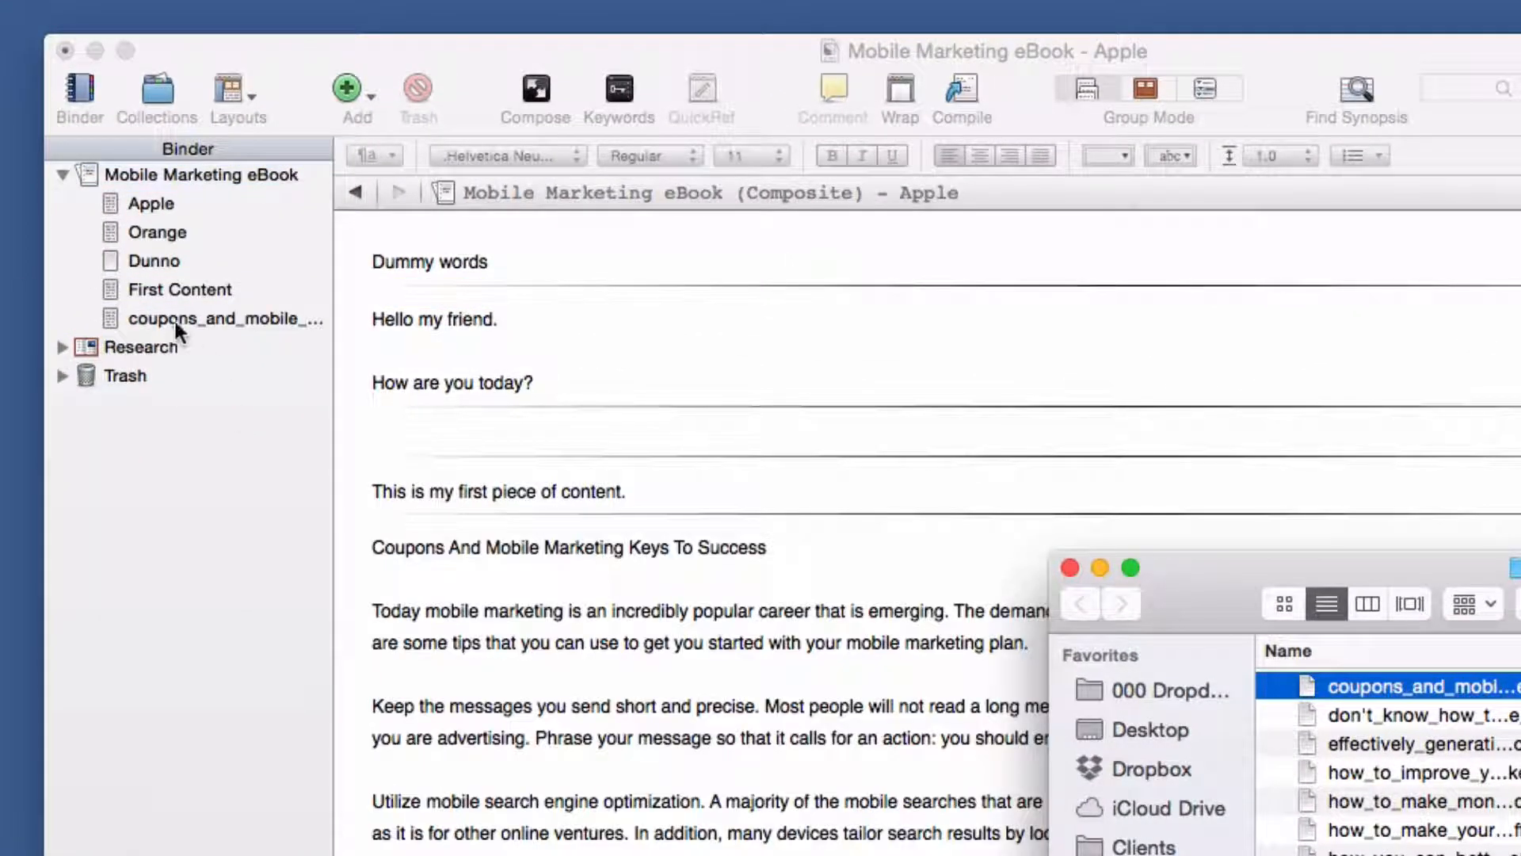
click(131, 318)
click(121, 317)
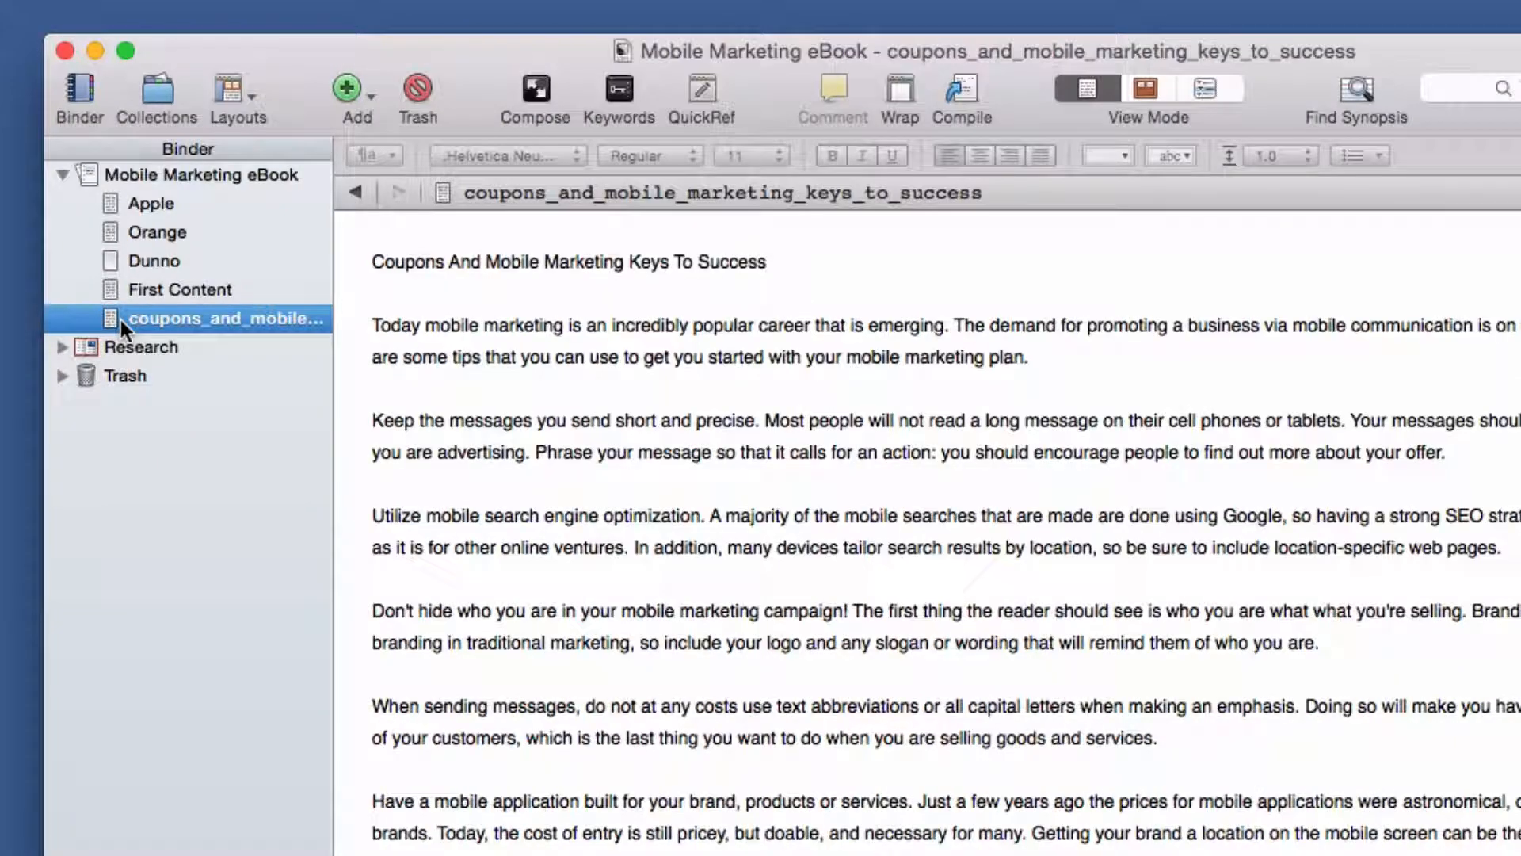
Step: Switch to Finder and preview the coupons_and_mobile_marketing_keys_to_success.txt source file, then close the preview
key(super+Tab)
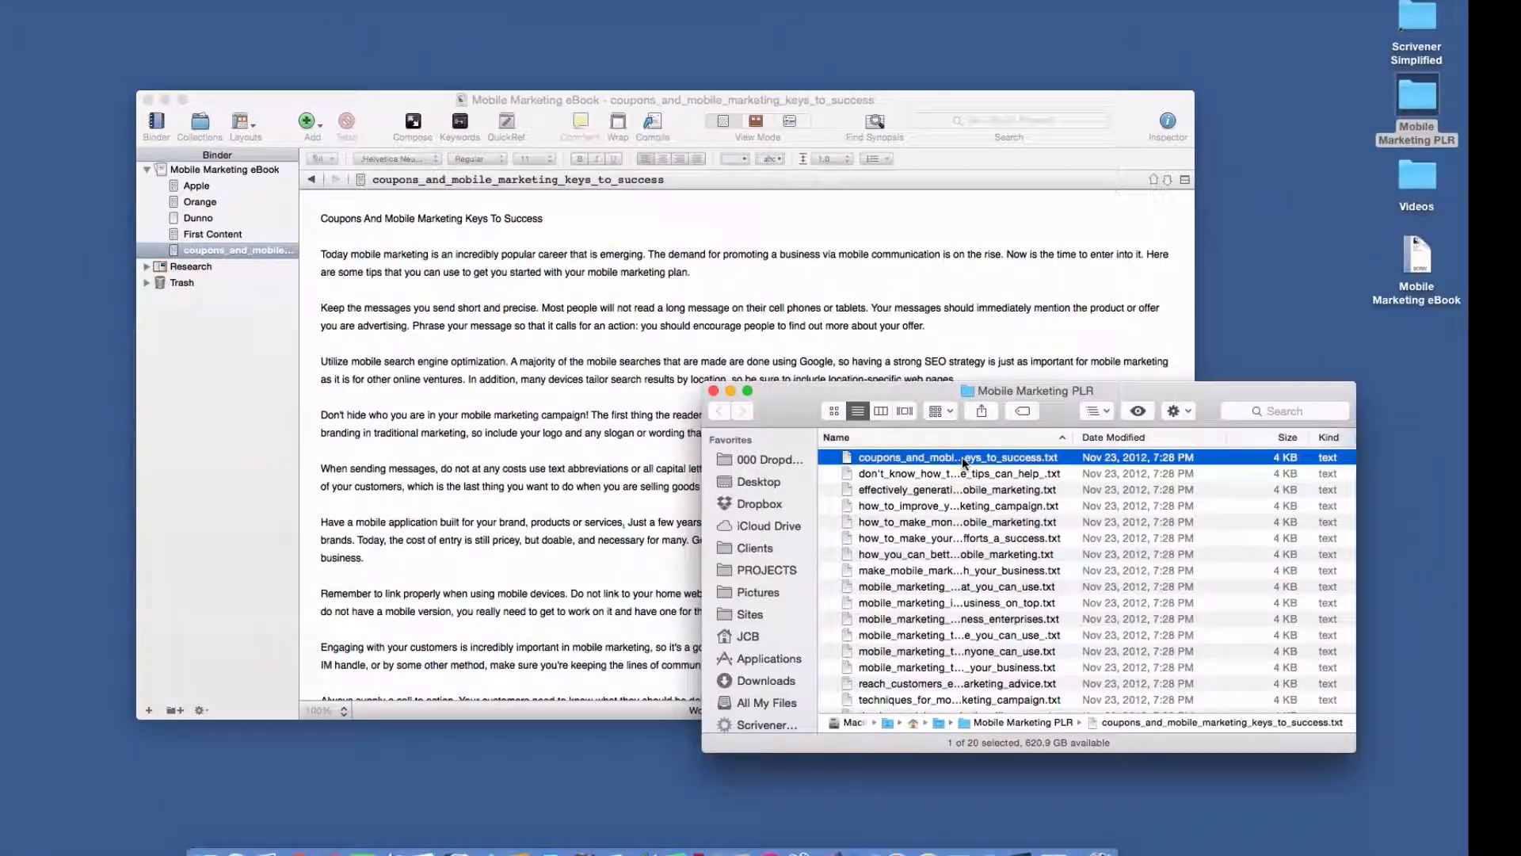
key(space)
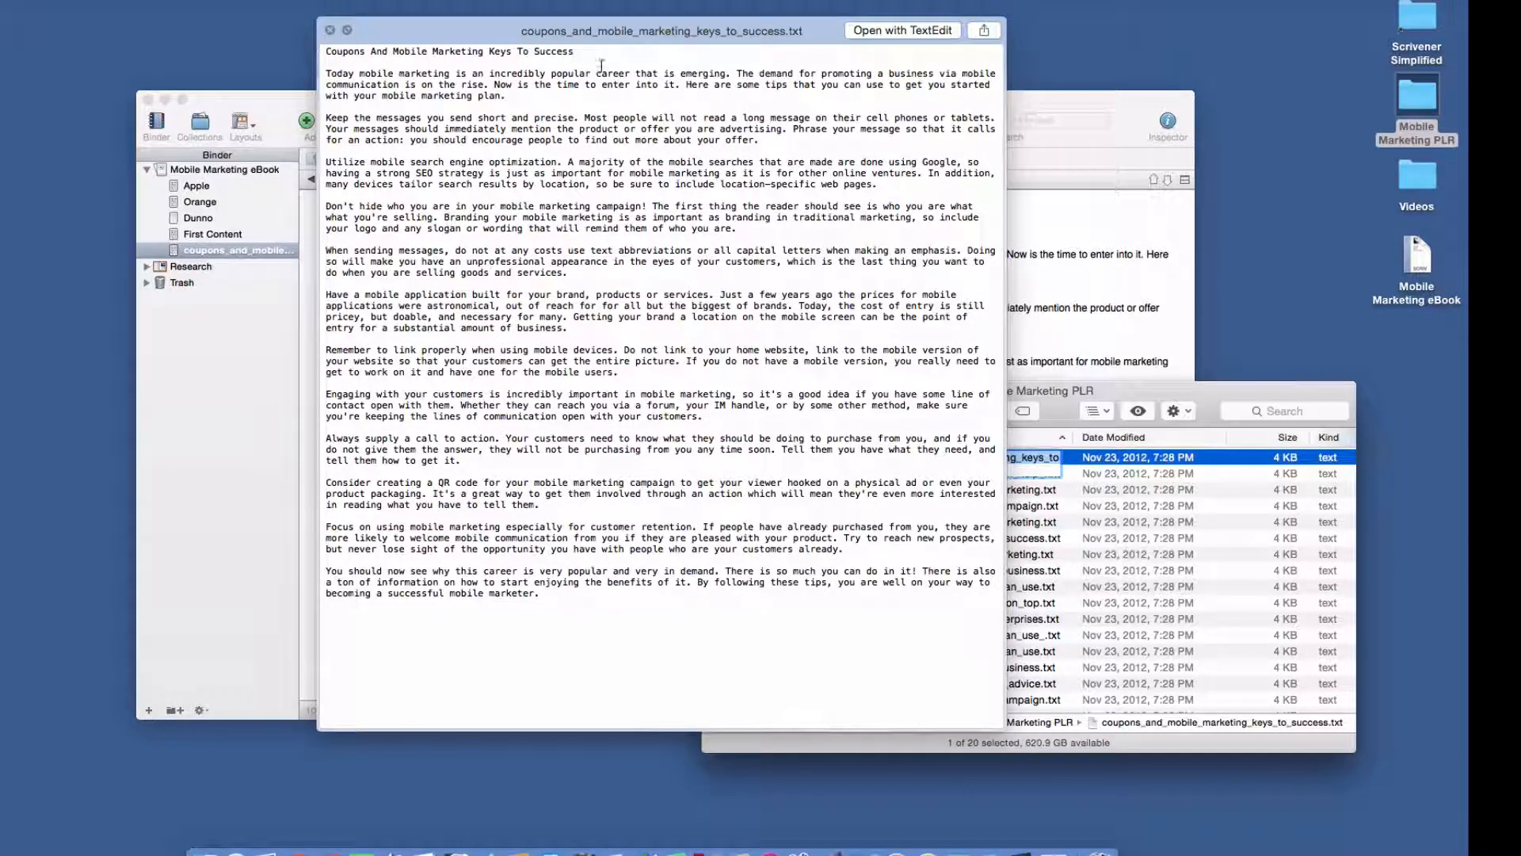
key(space)
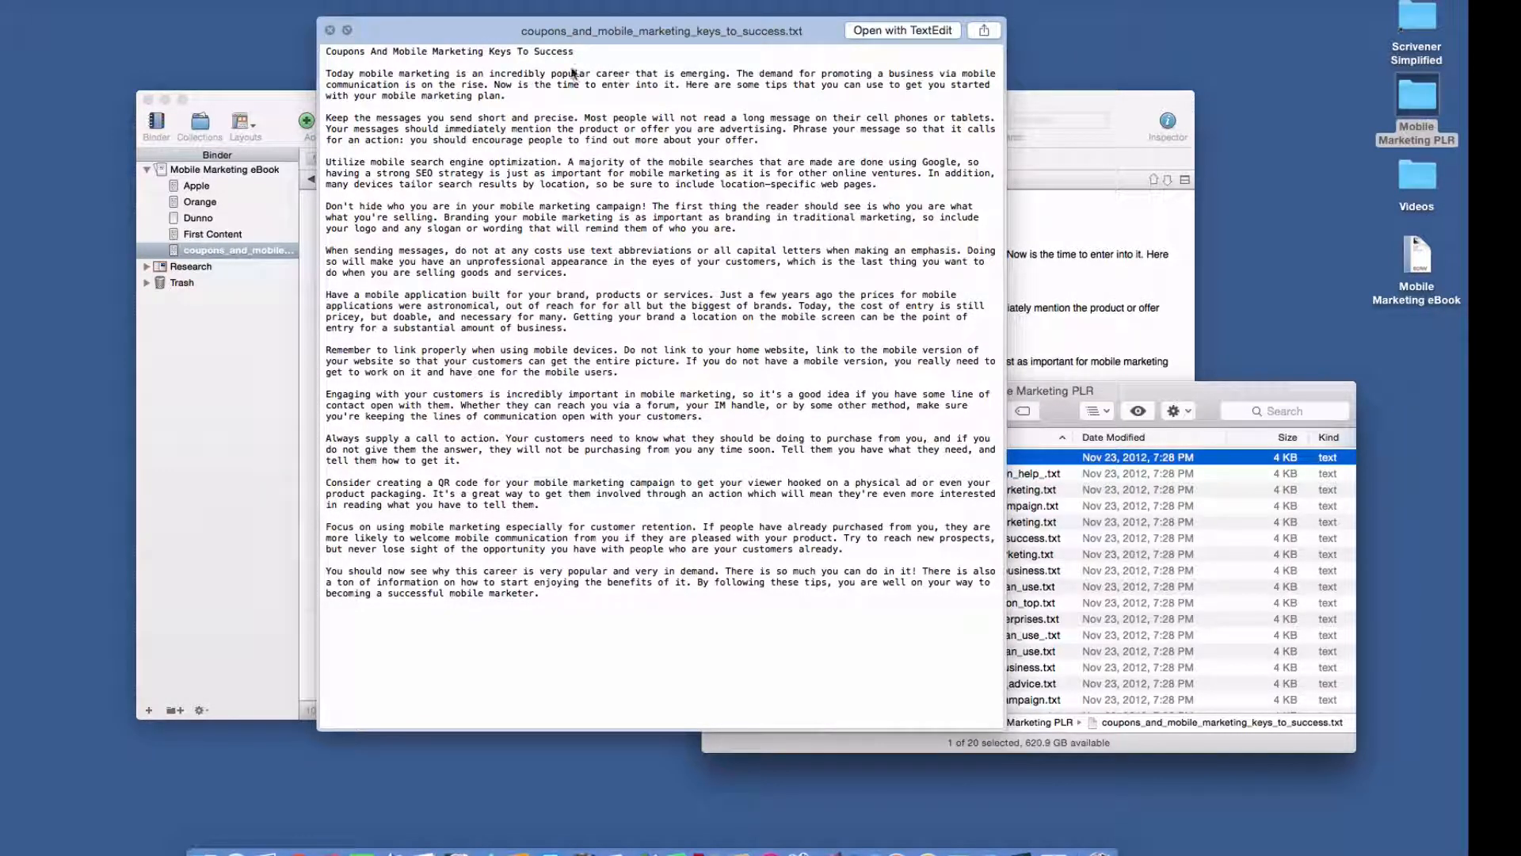
click(330, 30)
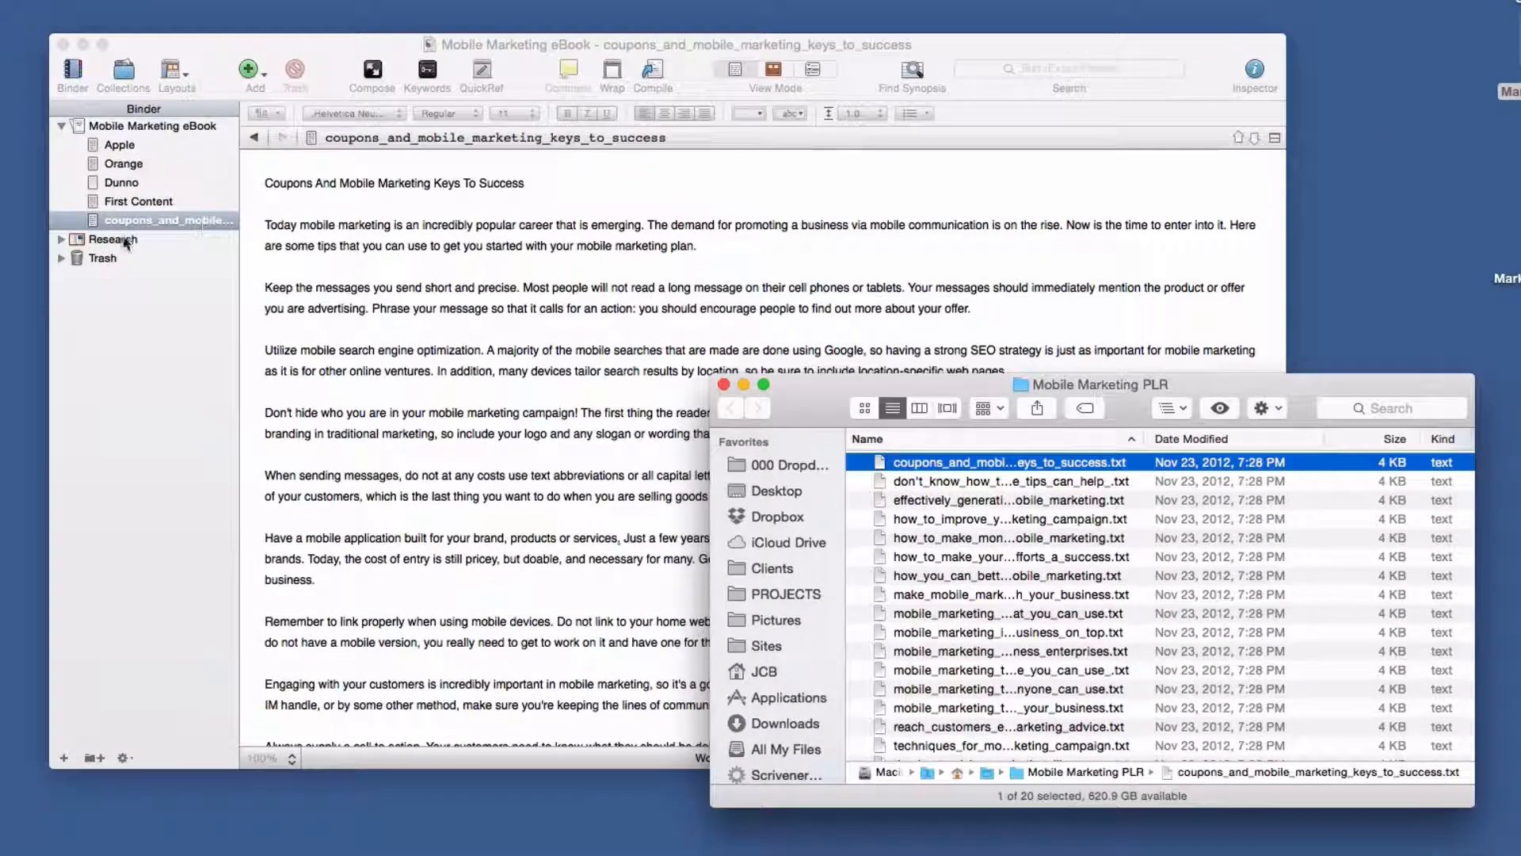
Step: Return to Scrivener and review the title and body text of the imported coupons document
click(209, 250)
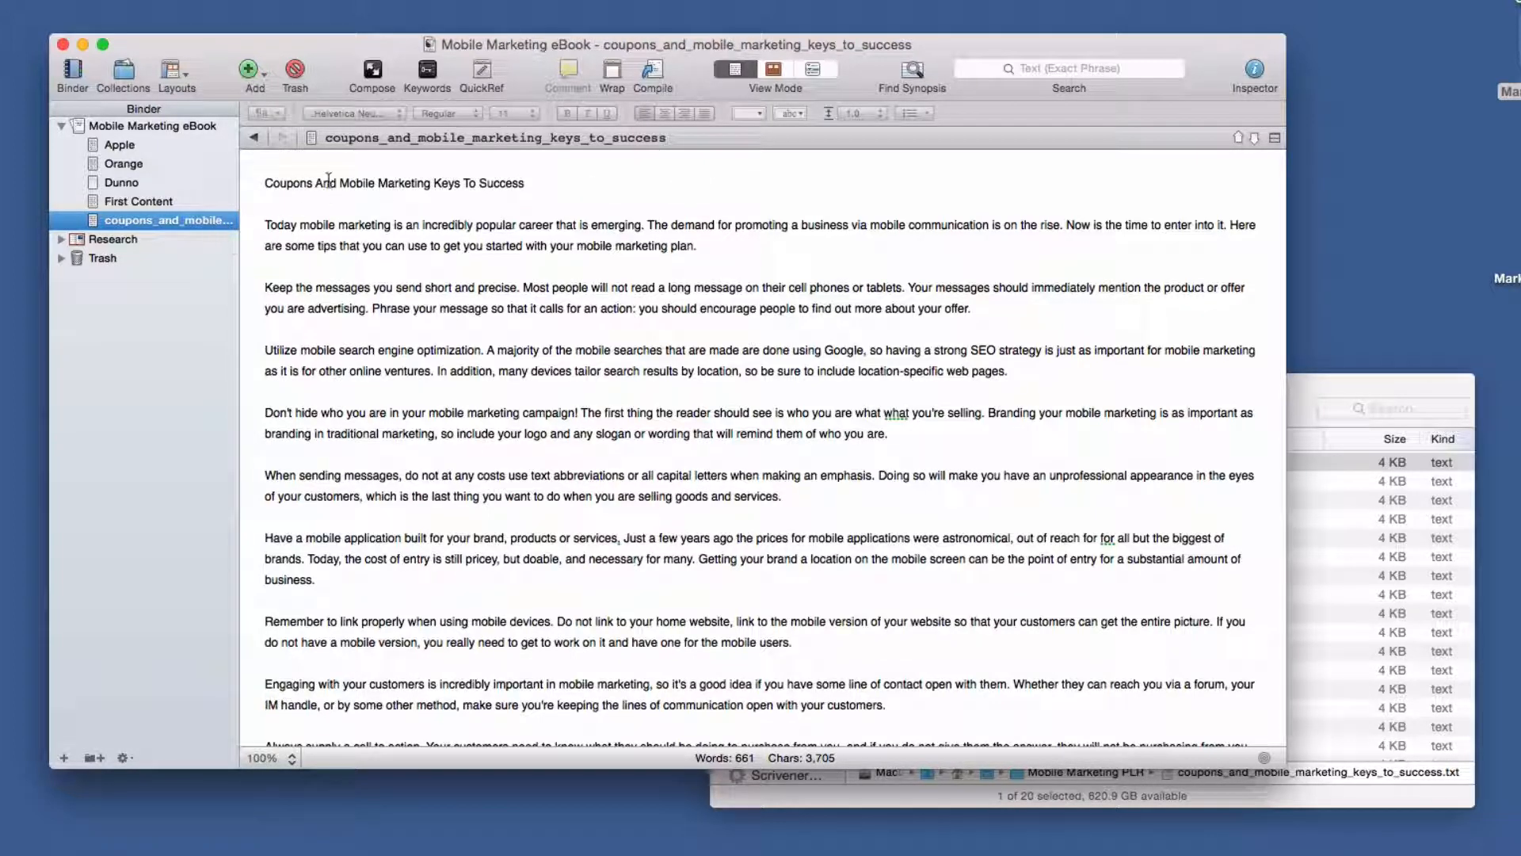
click(666, 137)
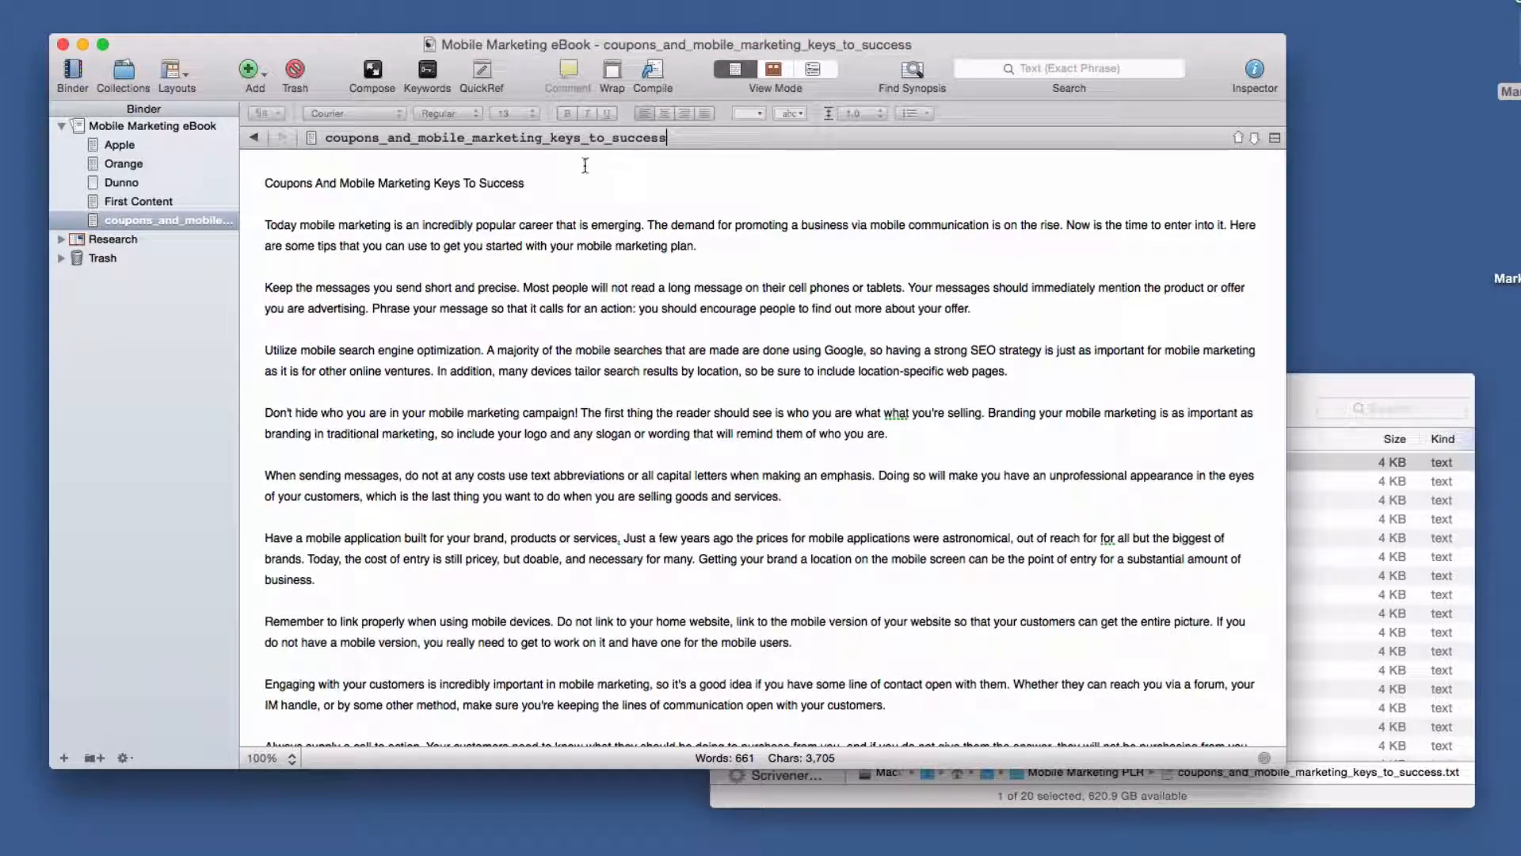
scroll(571, 405, down, 3)
scroll(570, 404, up, 3)
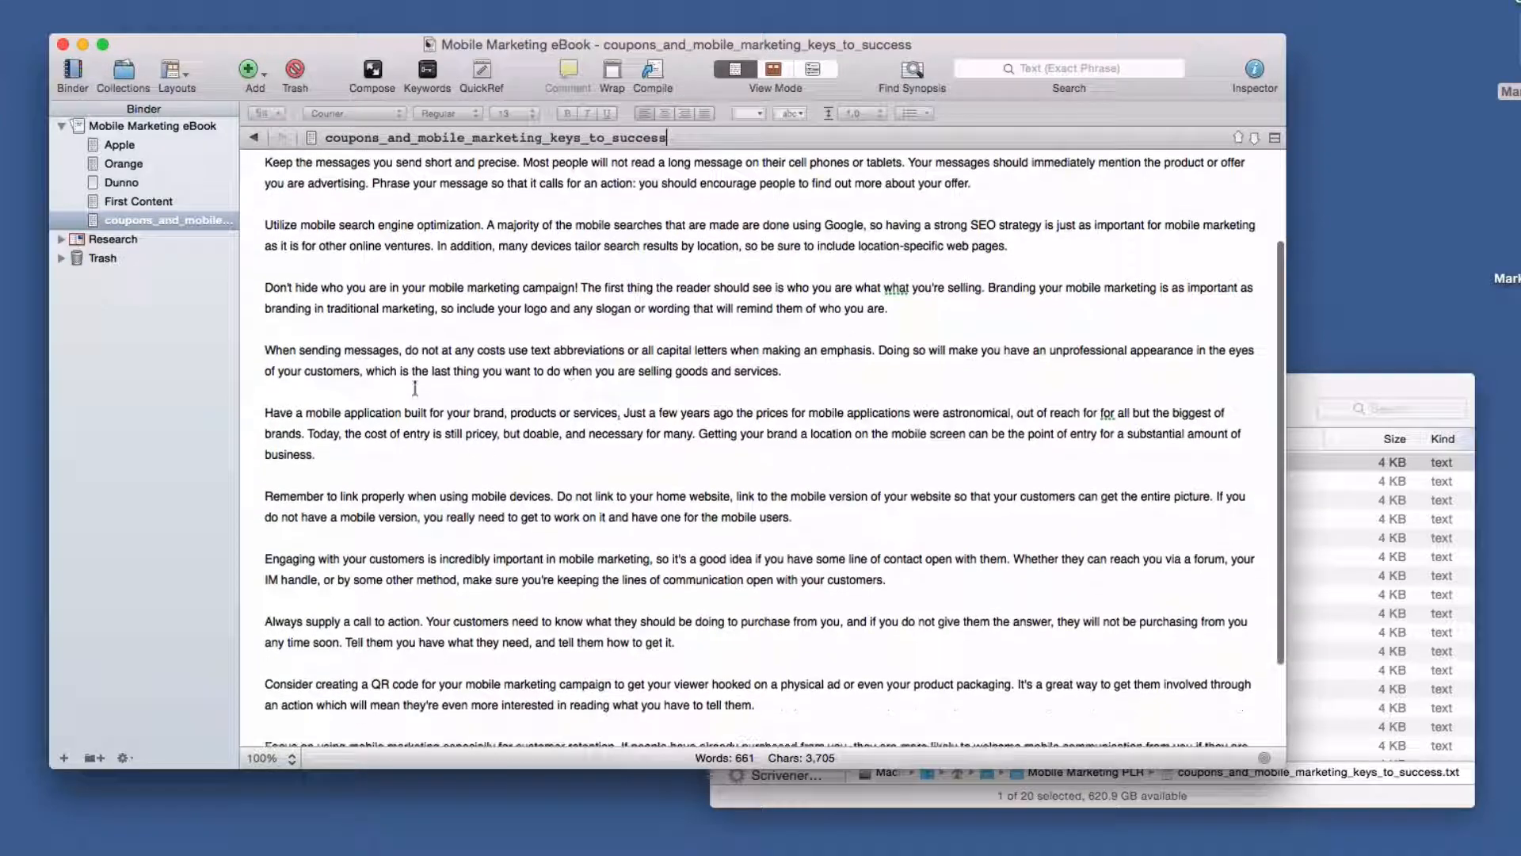
click(338, 209)
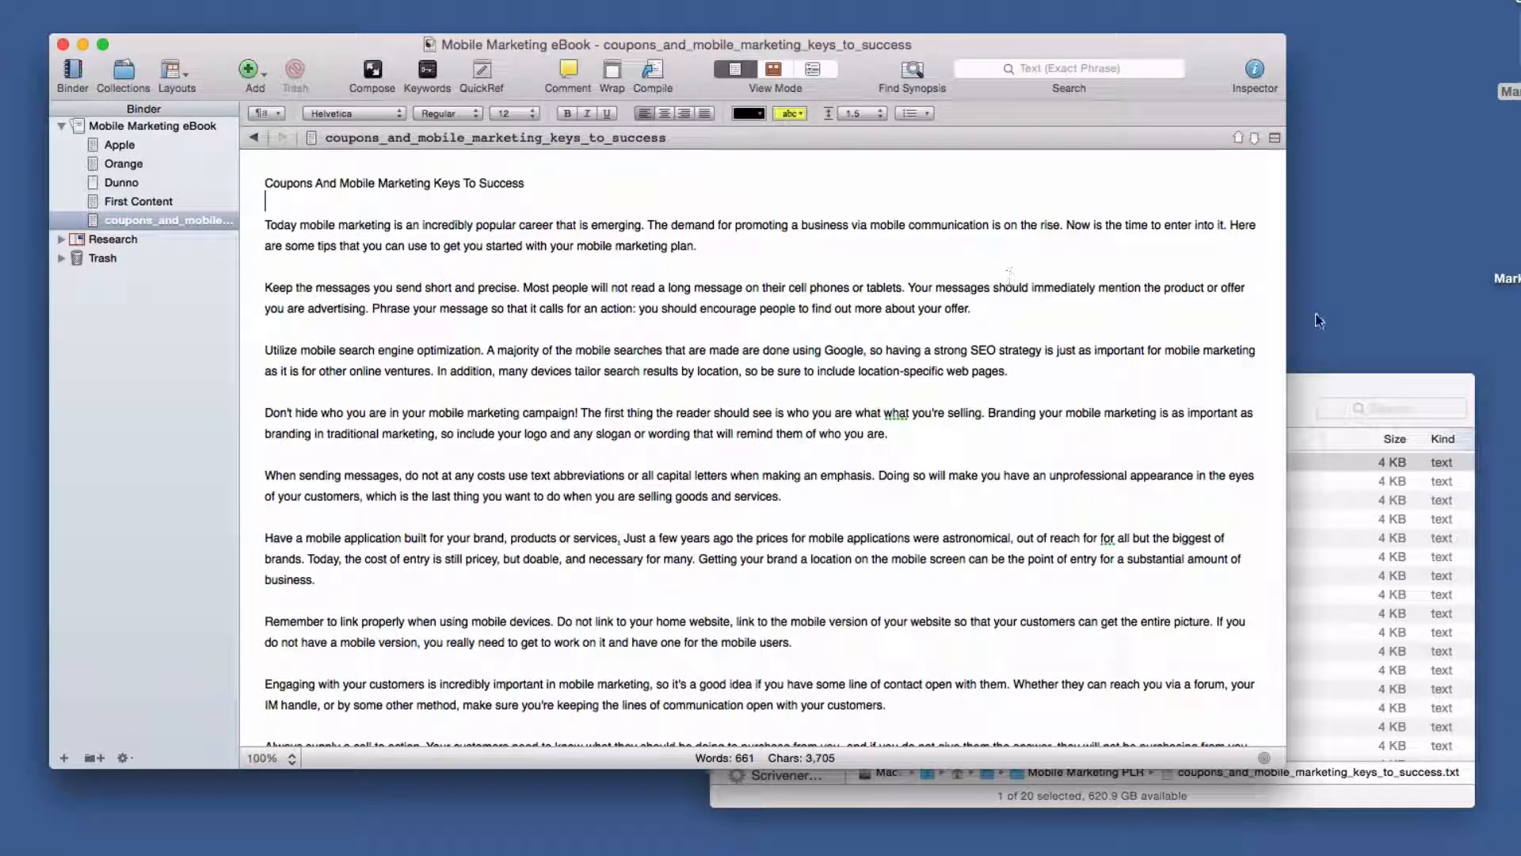
Step: Narrow the project window slightly, and import the "don't_know_how_to_use" and "effectively_generating" text files from Finder below the coupons document
mouse_move(1286, 314)
mouse_down()
mouse_move(754, 314)
mouse_move(1296, 332)
mouse_move(1264, 333)
mouse_up()
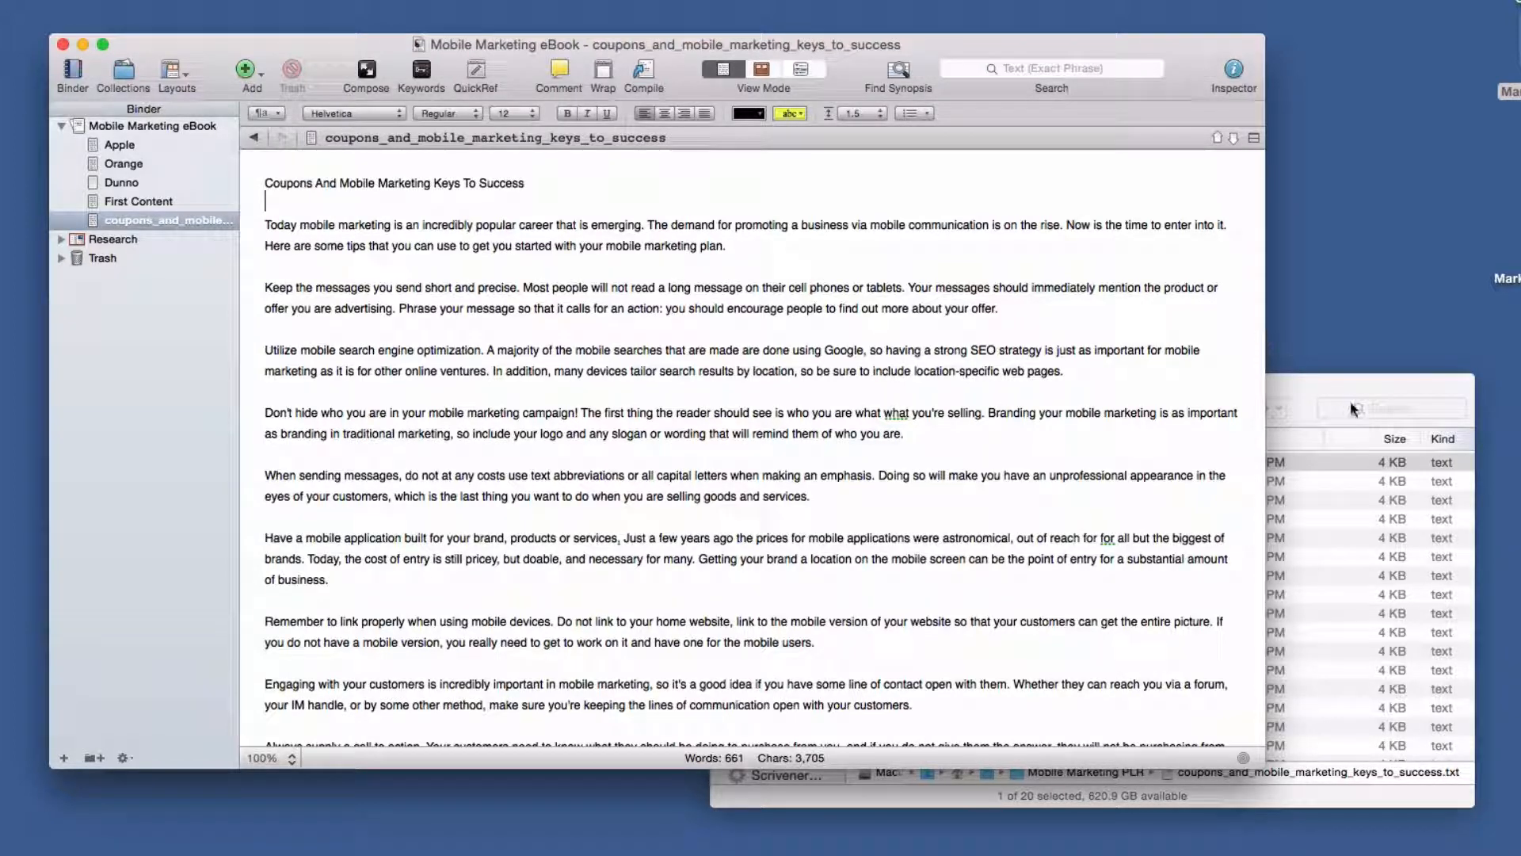
click(1304, 387)
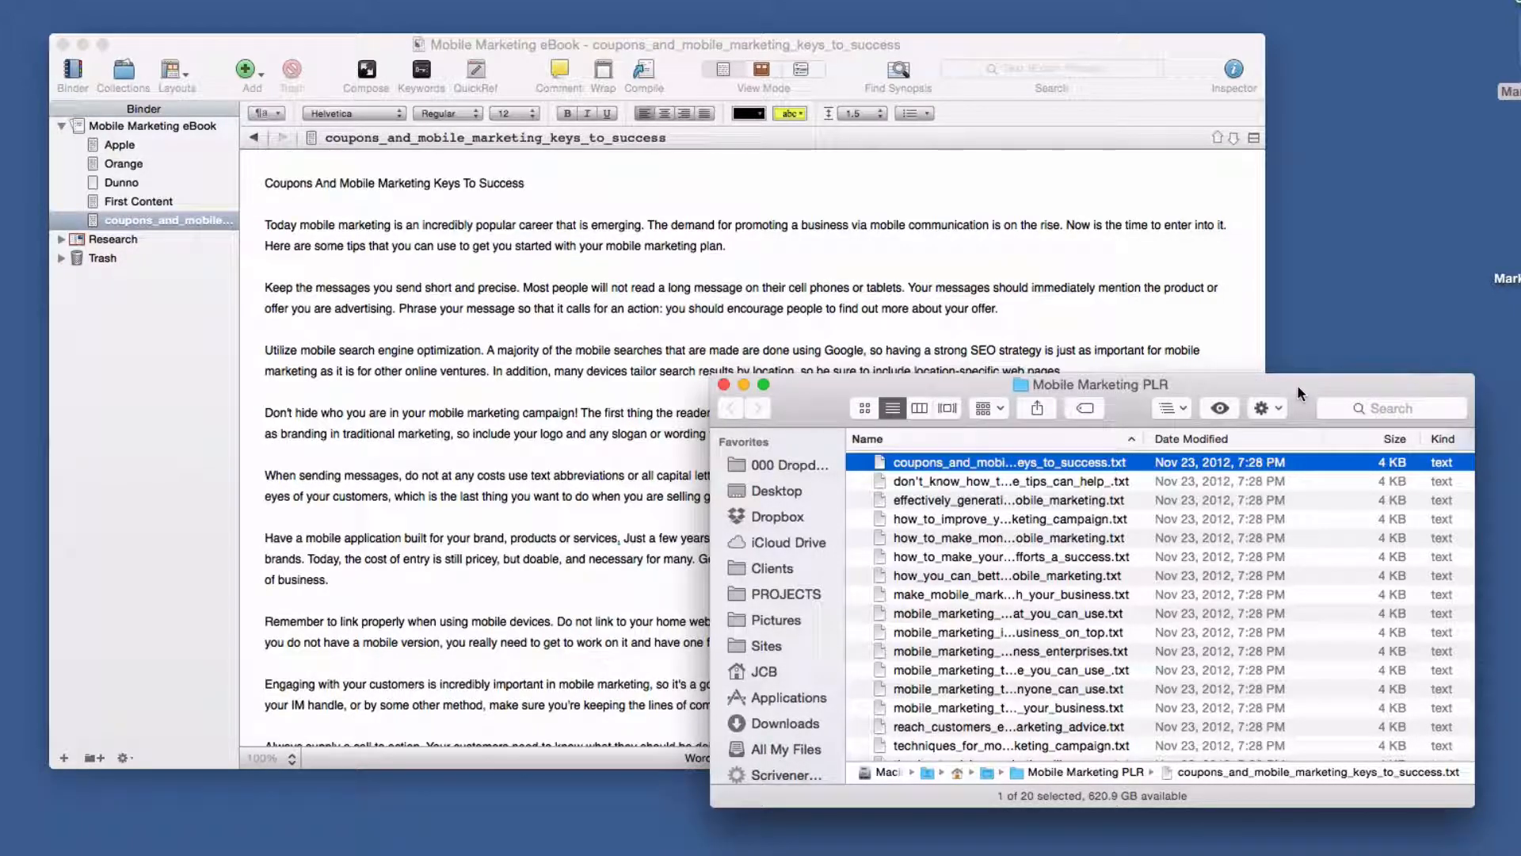
click(932, 483)
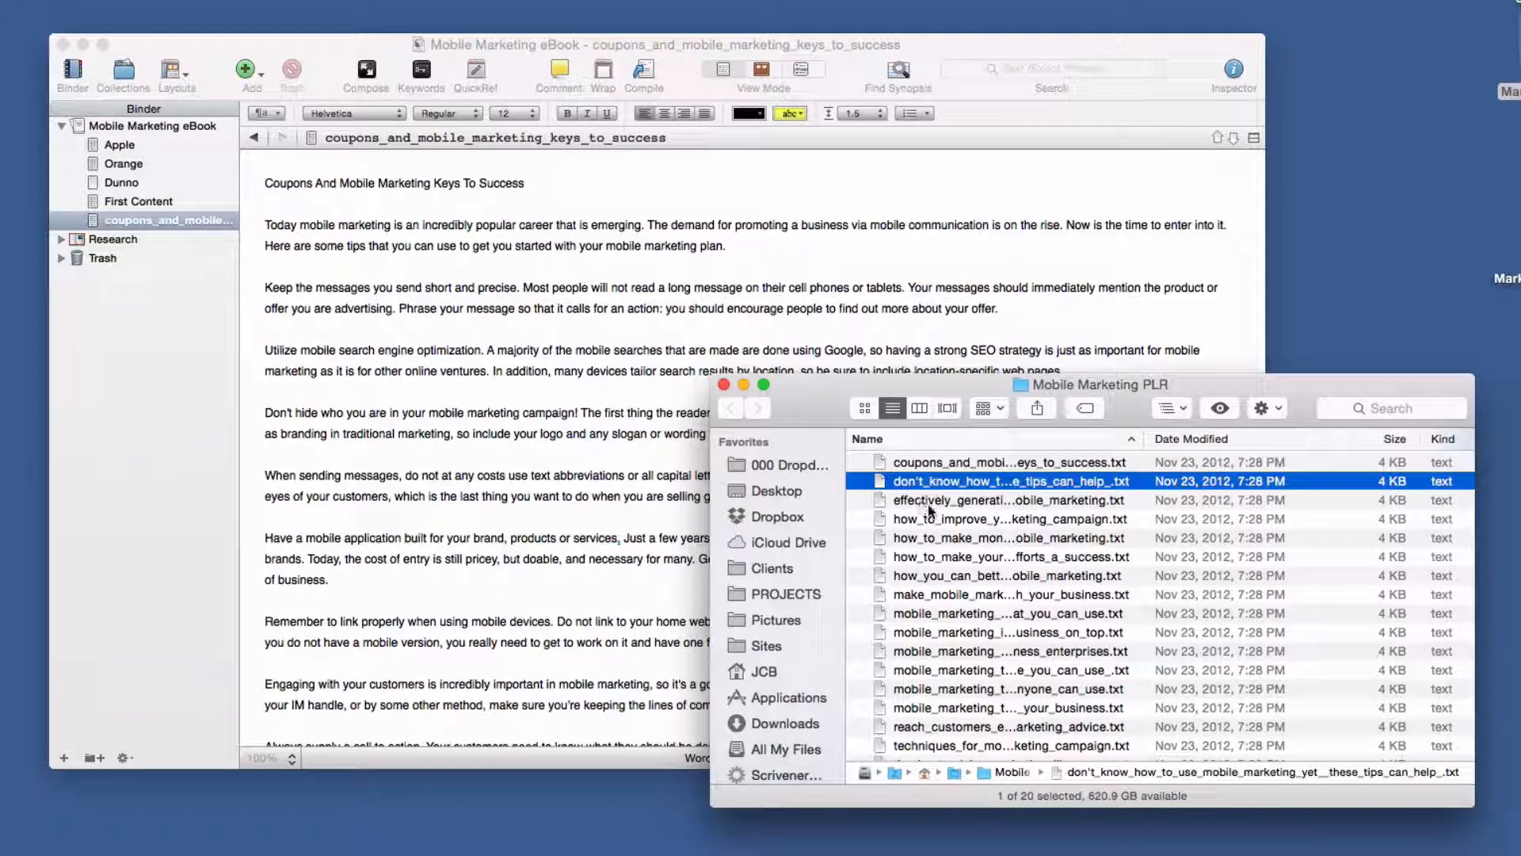
shift+click(922, 502)
drag(930, 486, 141, 235)
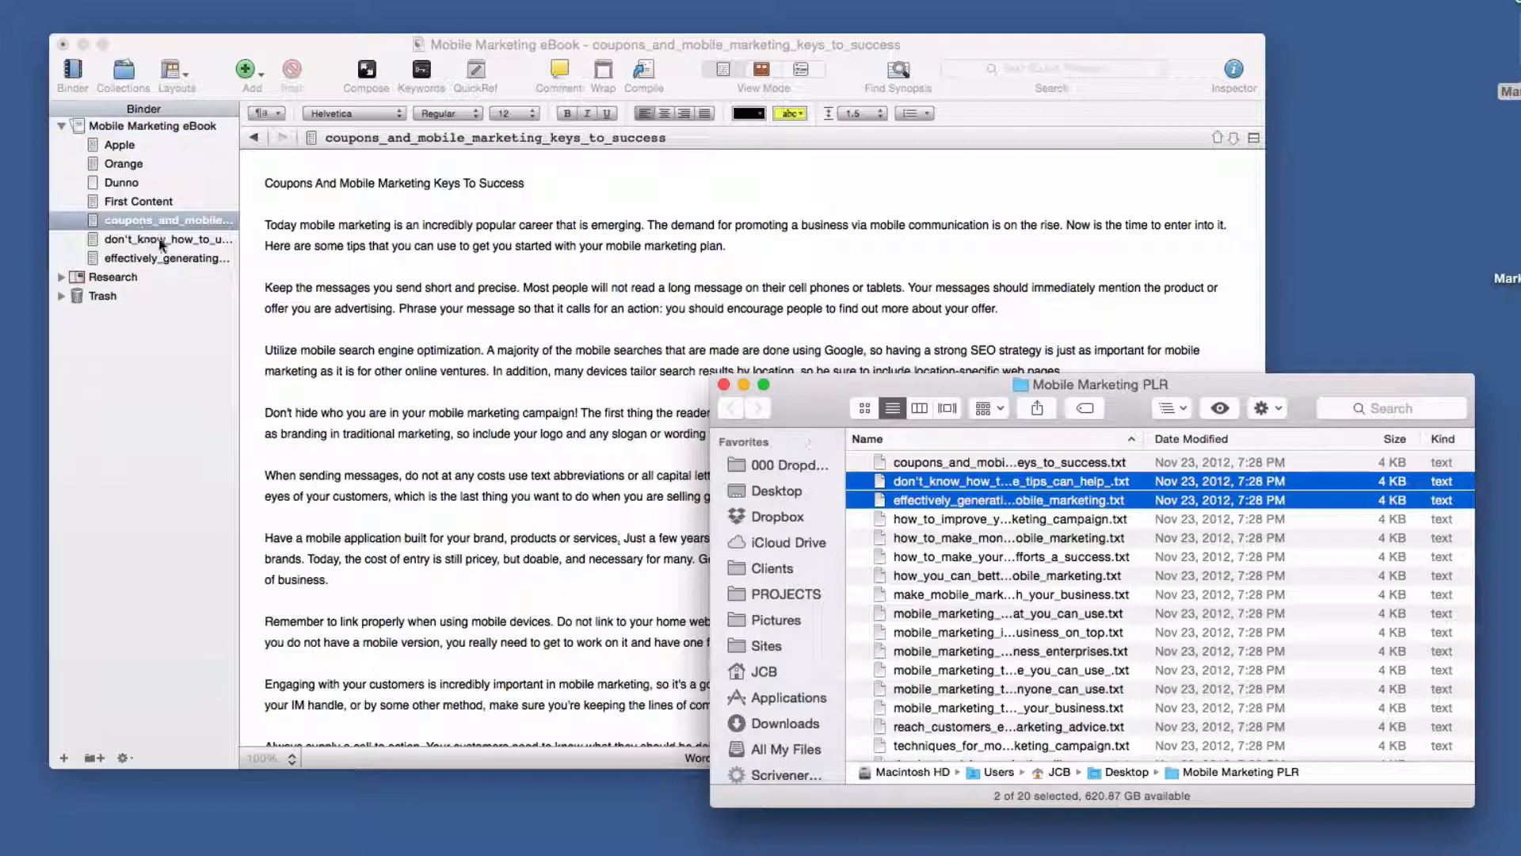
Step: Look through the three imported articles in the binder to check their contents
click(156, 242)
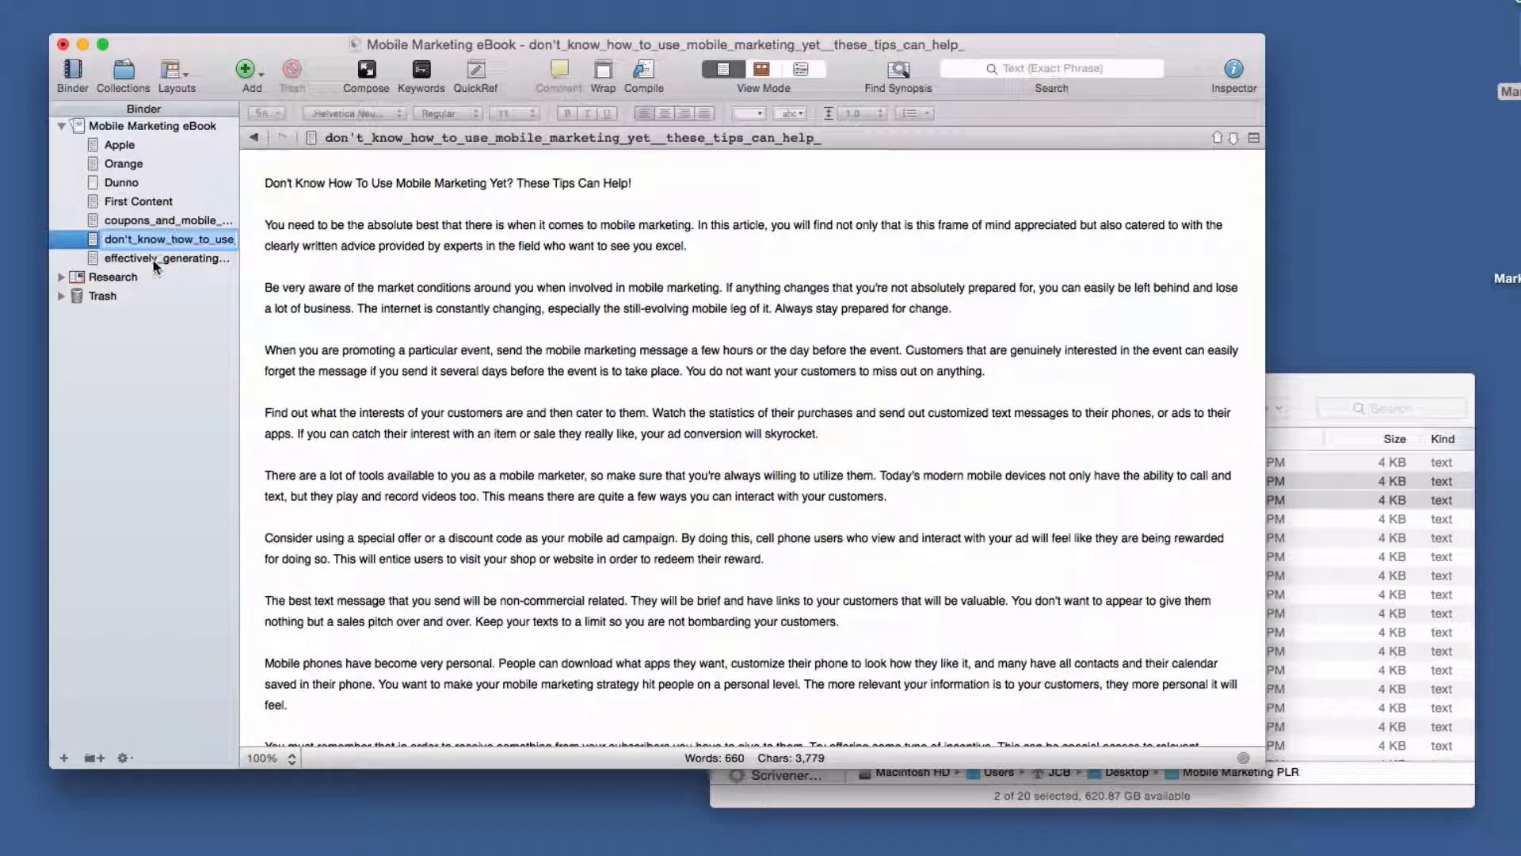
click(154, 258)
click(126, 232)
click(127, 222)
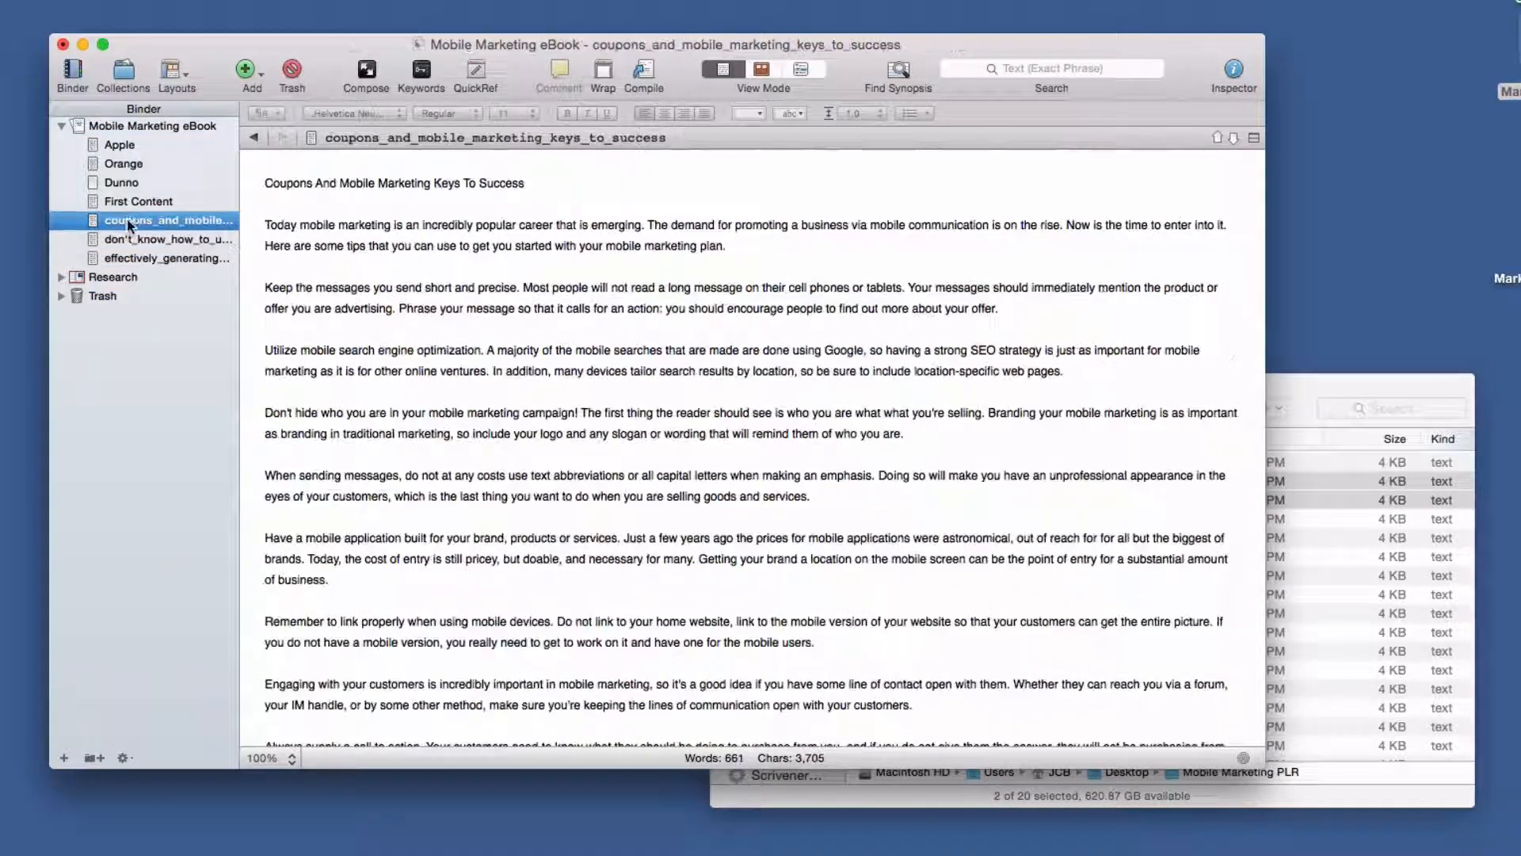
click(118, 240)
click(127, 257)
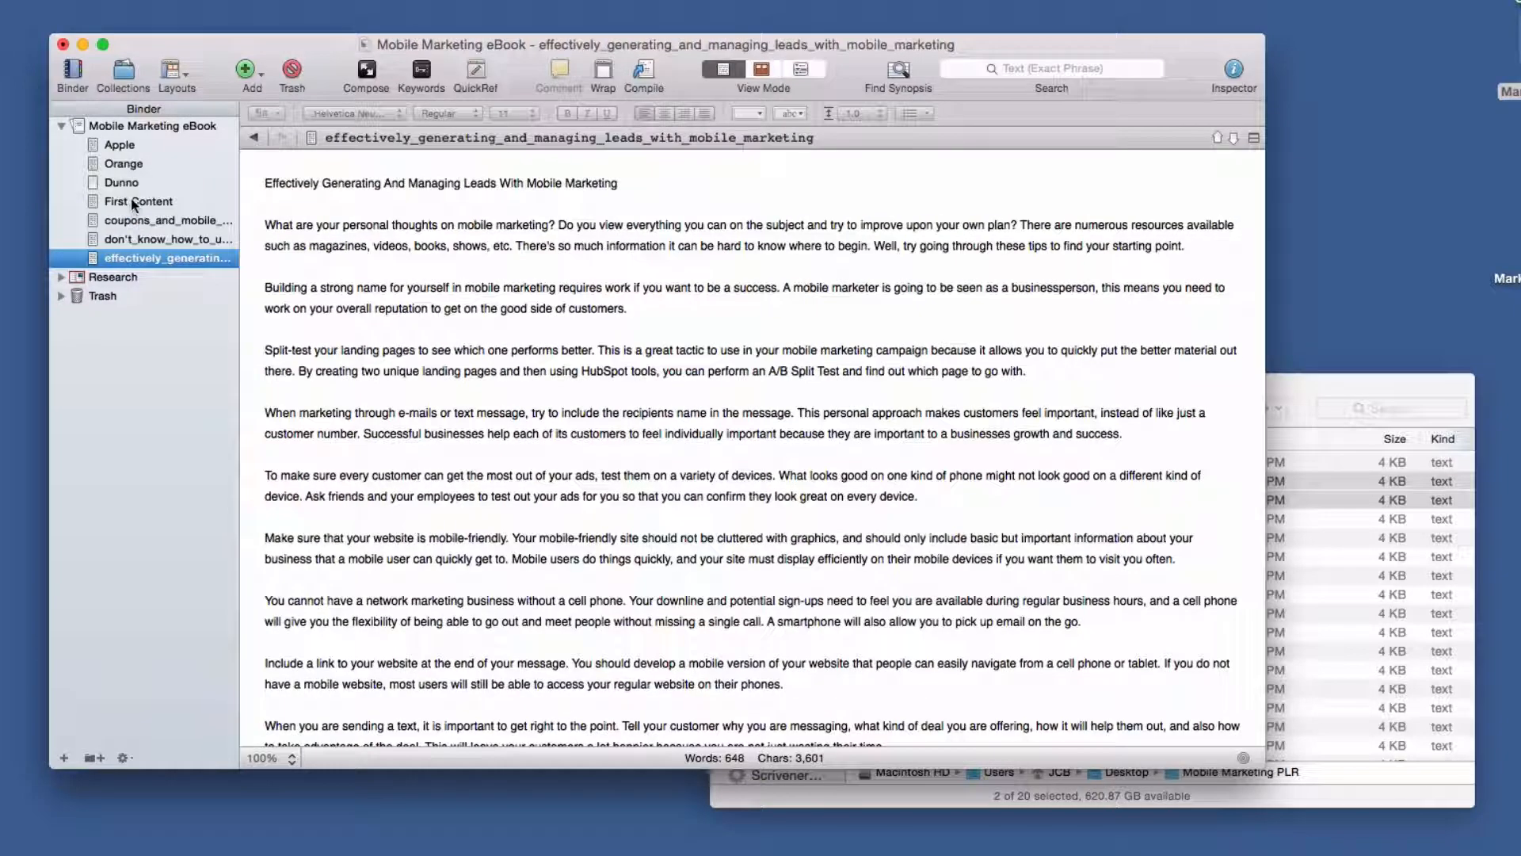
click(131, 200)
click(135, 221)
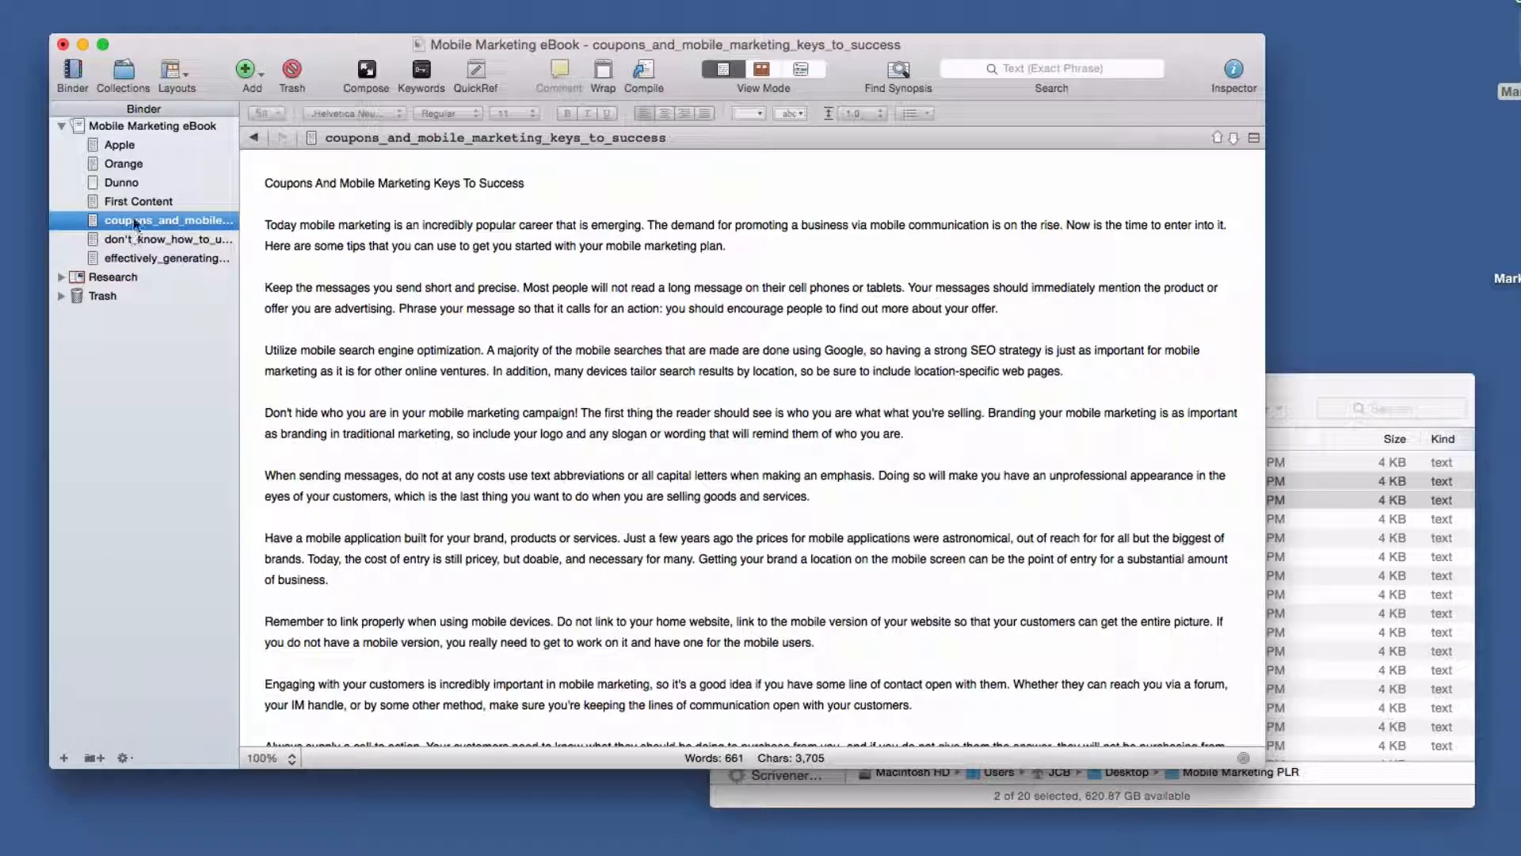
Step: Move the Apple, Orange, Dunno and First Content documents to the Trash
click(120, 147)
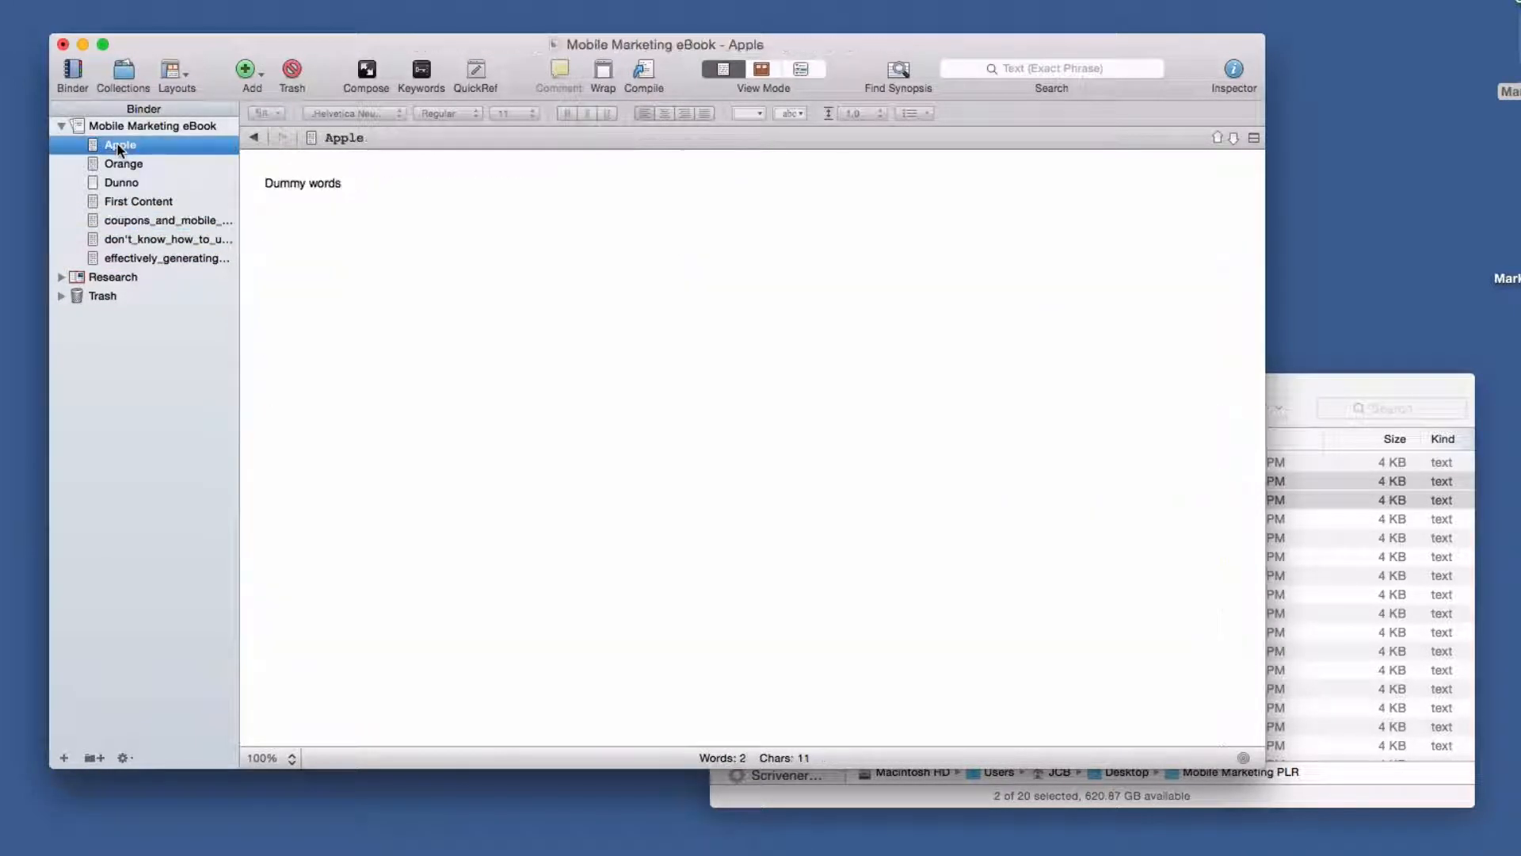
shift+click(123, 201)
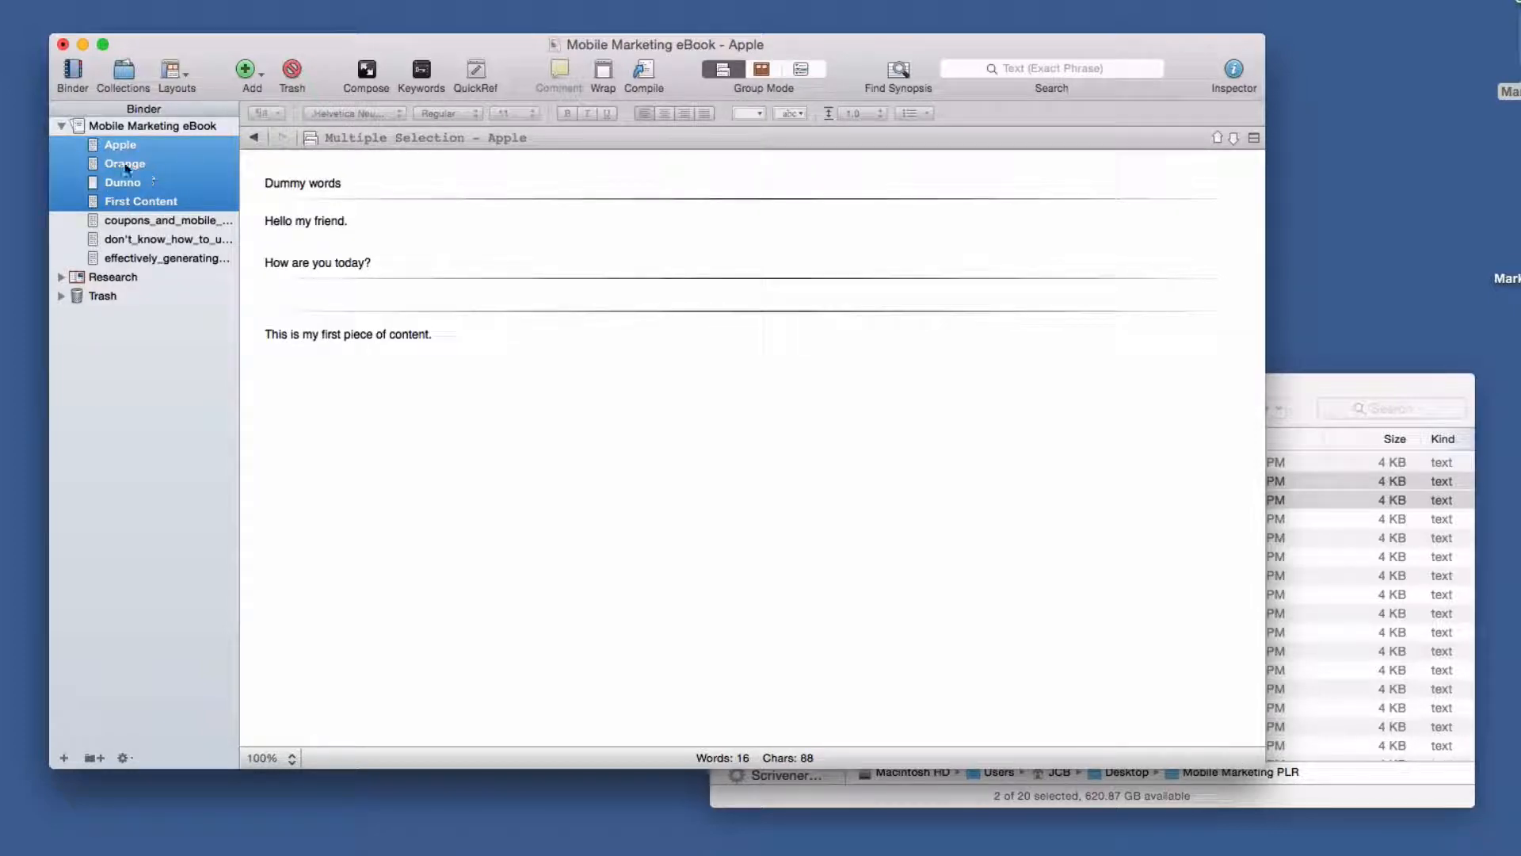
right_click(120, 182)
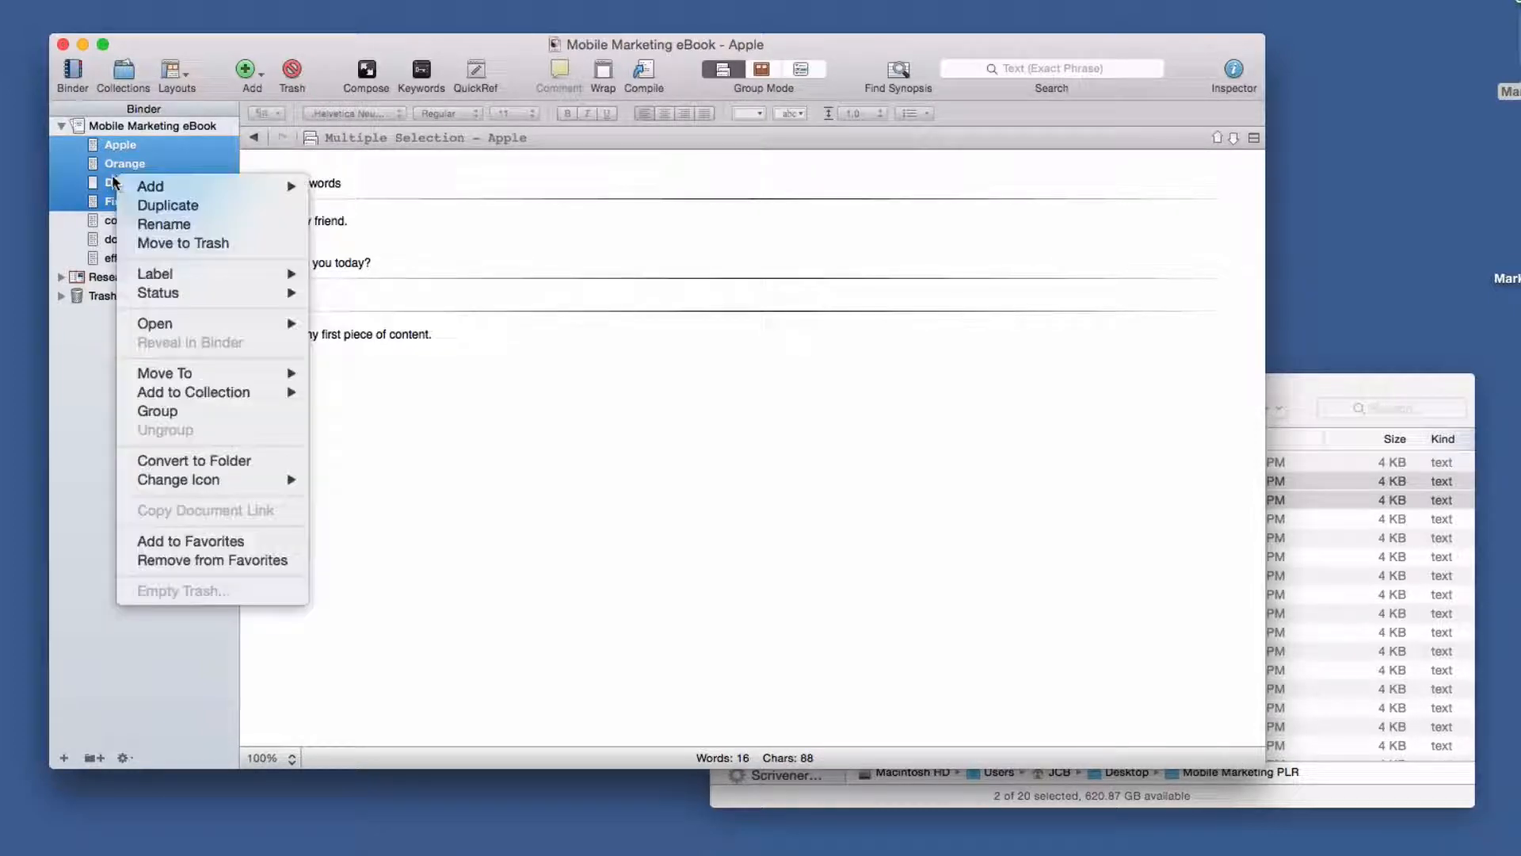
click(191, 243)
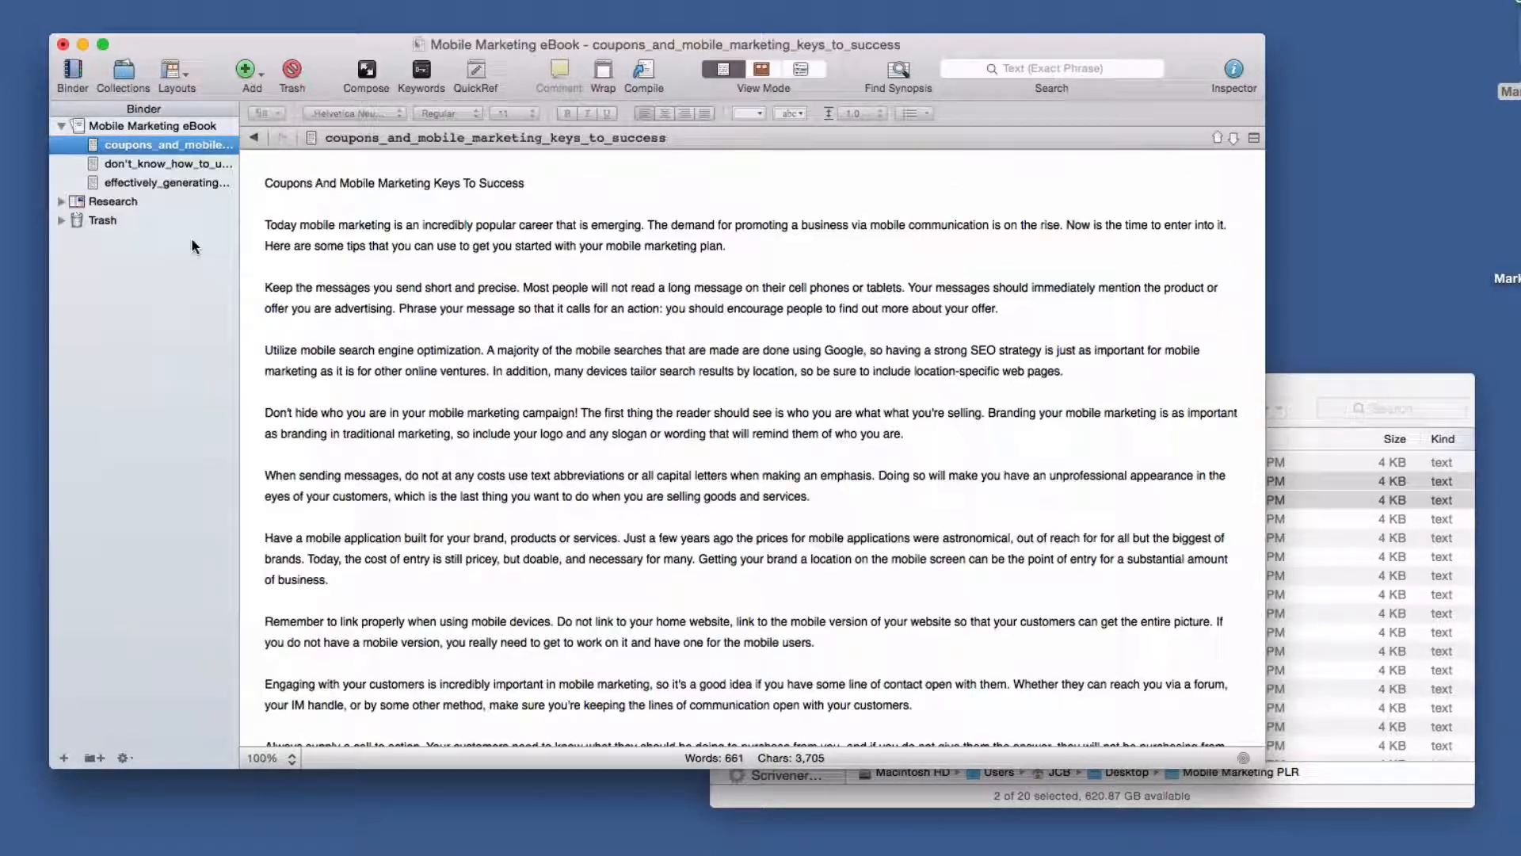
Step: Expand the Trash in the binder to check the discarded documents, and collapse it again
click(61, 220)
click(104, 225)
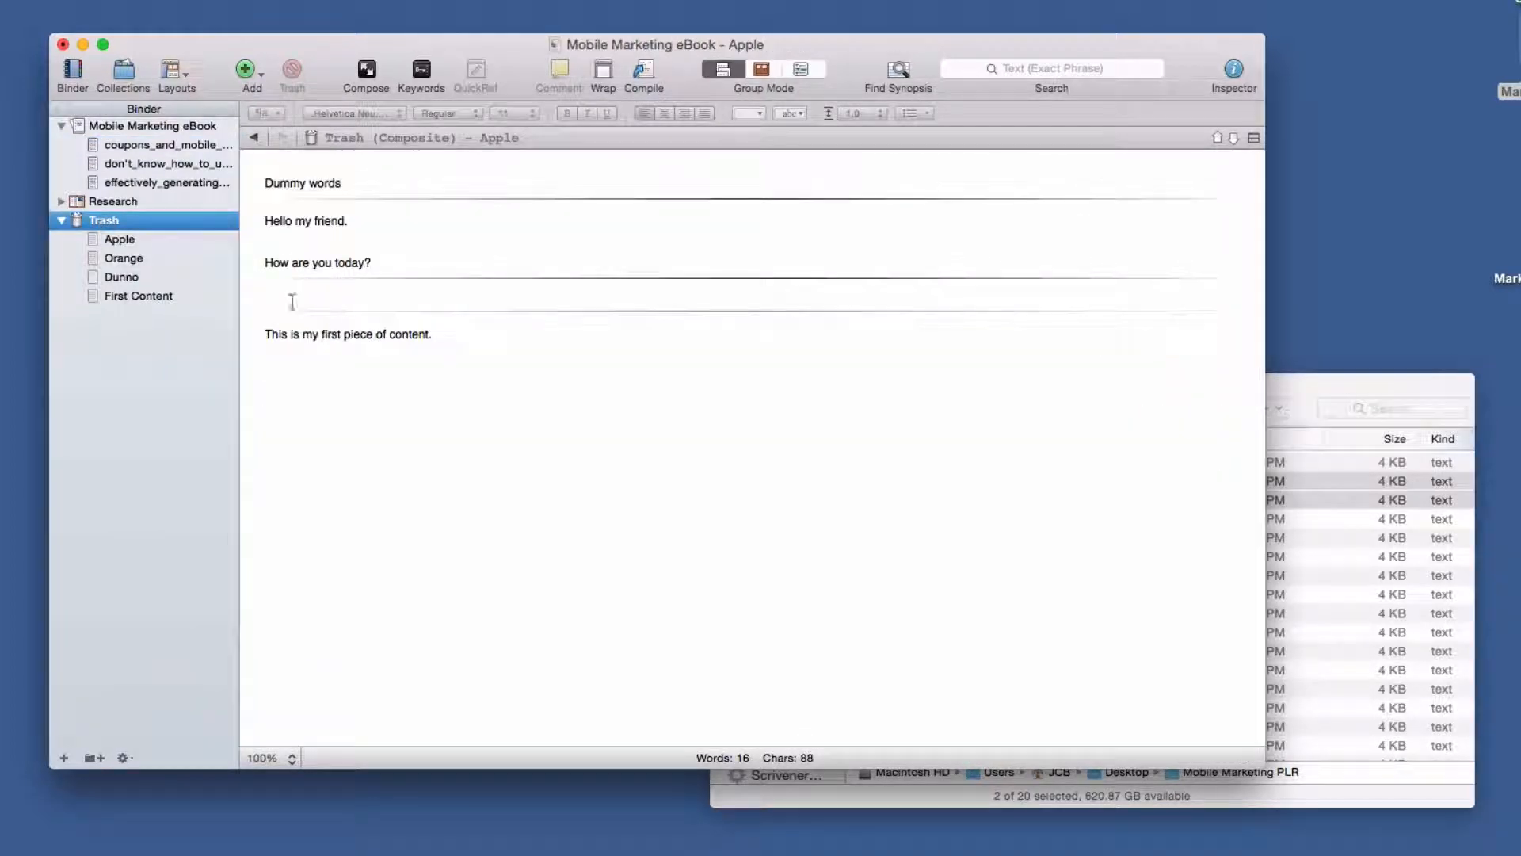
click(61, 220)
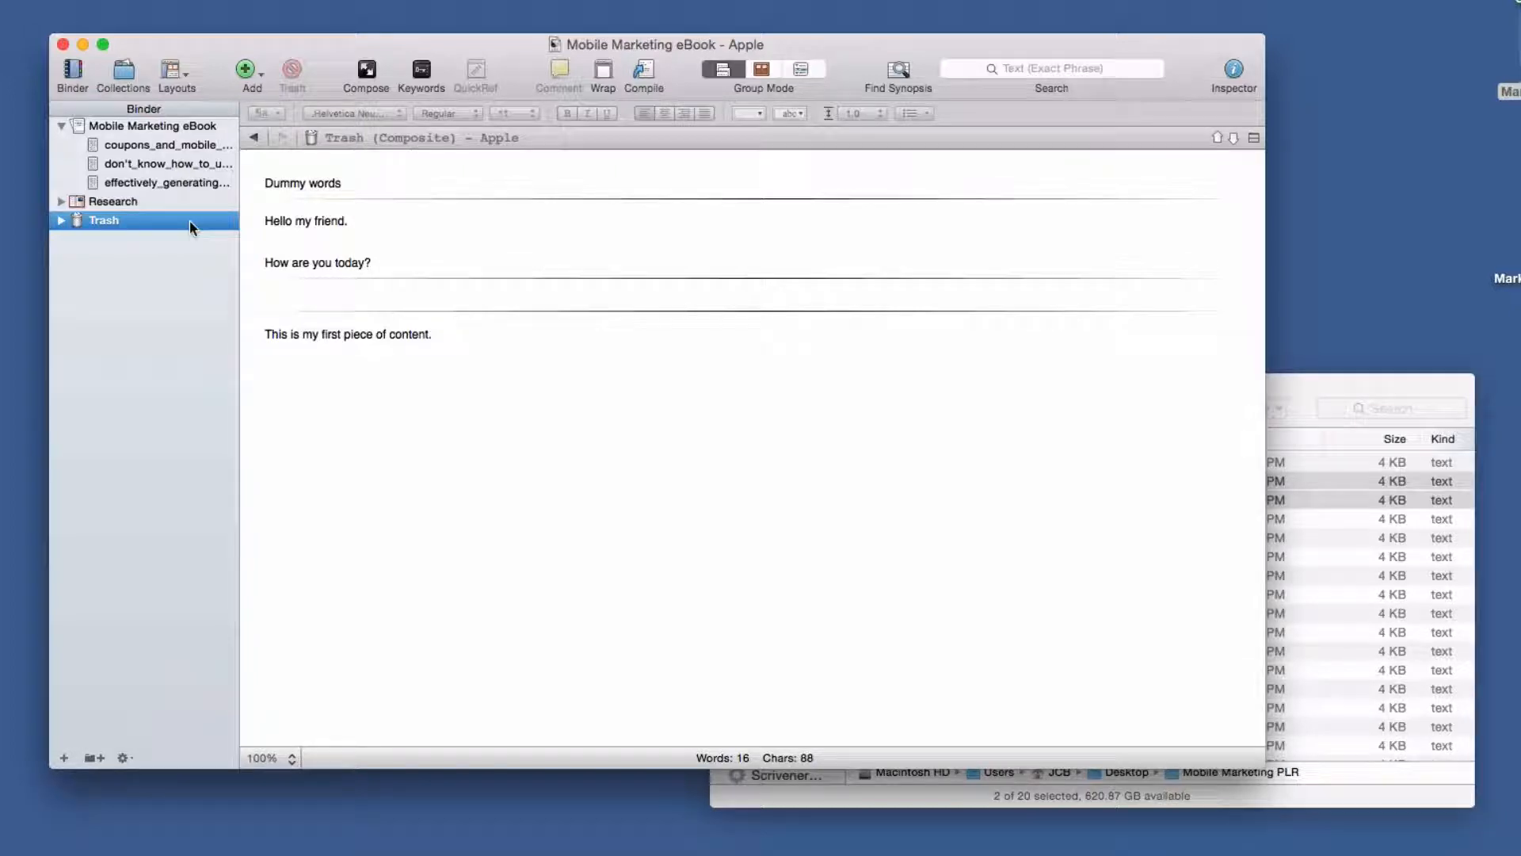
Step: Look through the coupons, "don't_know_how_to_use" and "effectively_generating" articles, ending on the coupons document
click(157, 144)
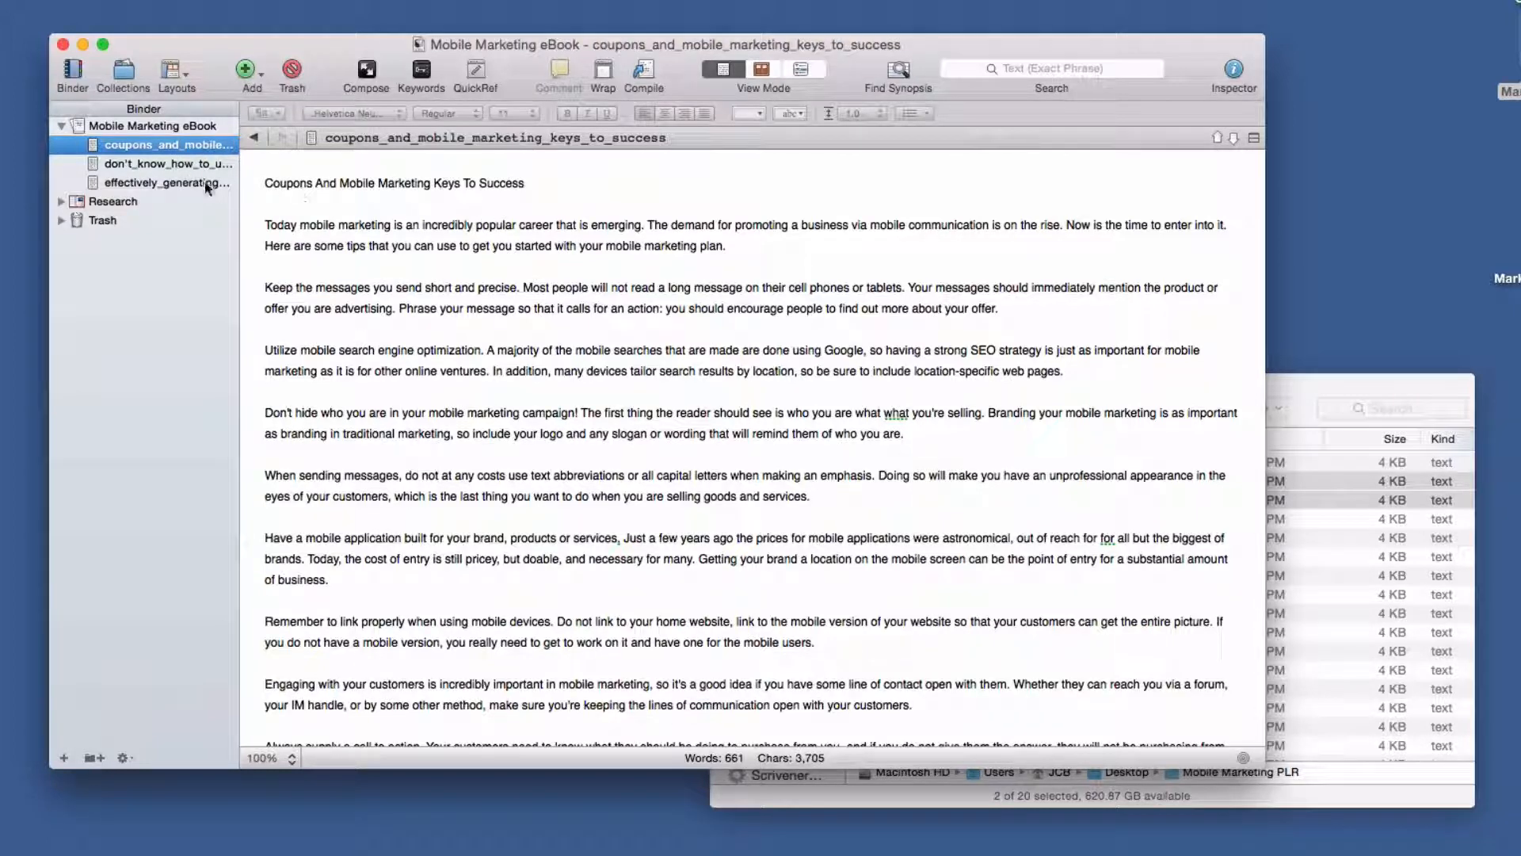
click(168, 164)
click(165, 182)
click(168, 147)
Step: Import all remaining text files, from "how_to_improve" through "why_targeting", from the Finder folder Mobile Marketing PLR below the "effectively_generating" document
click(1284, 405)
click(945, 519)
scroll(948, 713, down, 3)
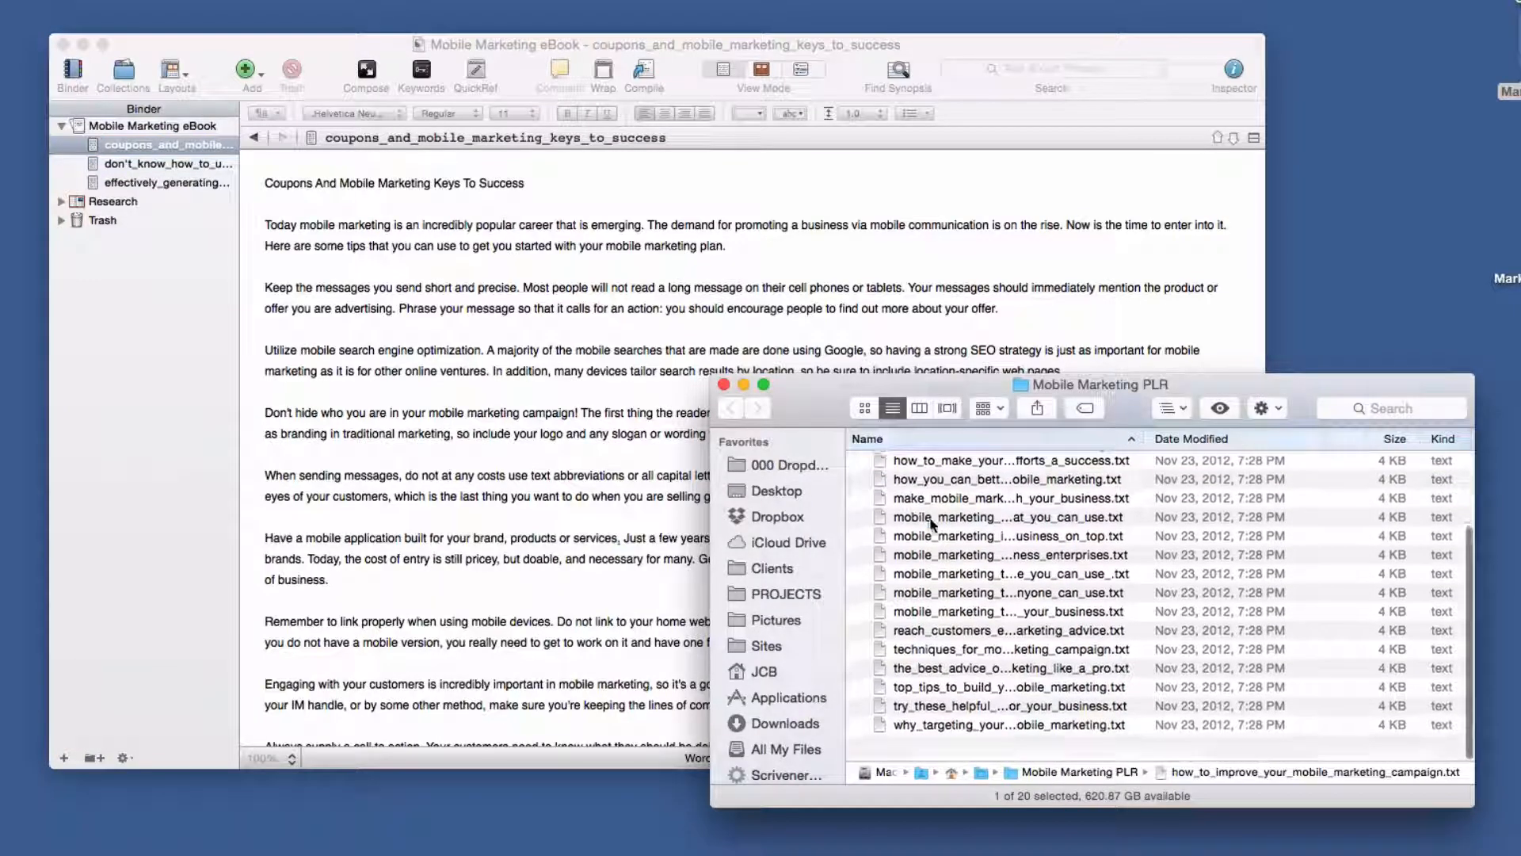
shift+click(948, 751)
scroll(943, 554, up, 3)
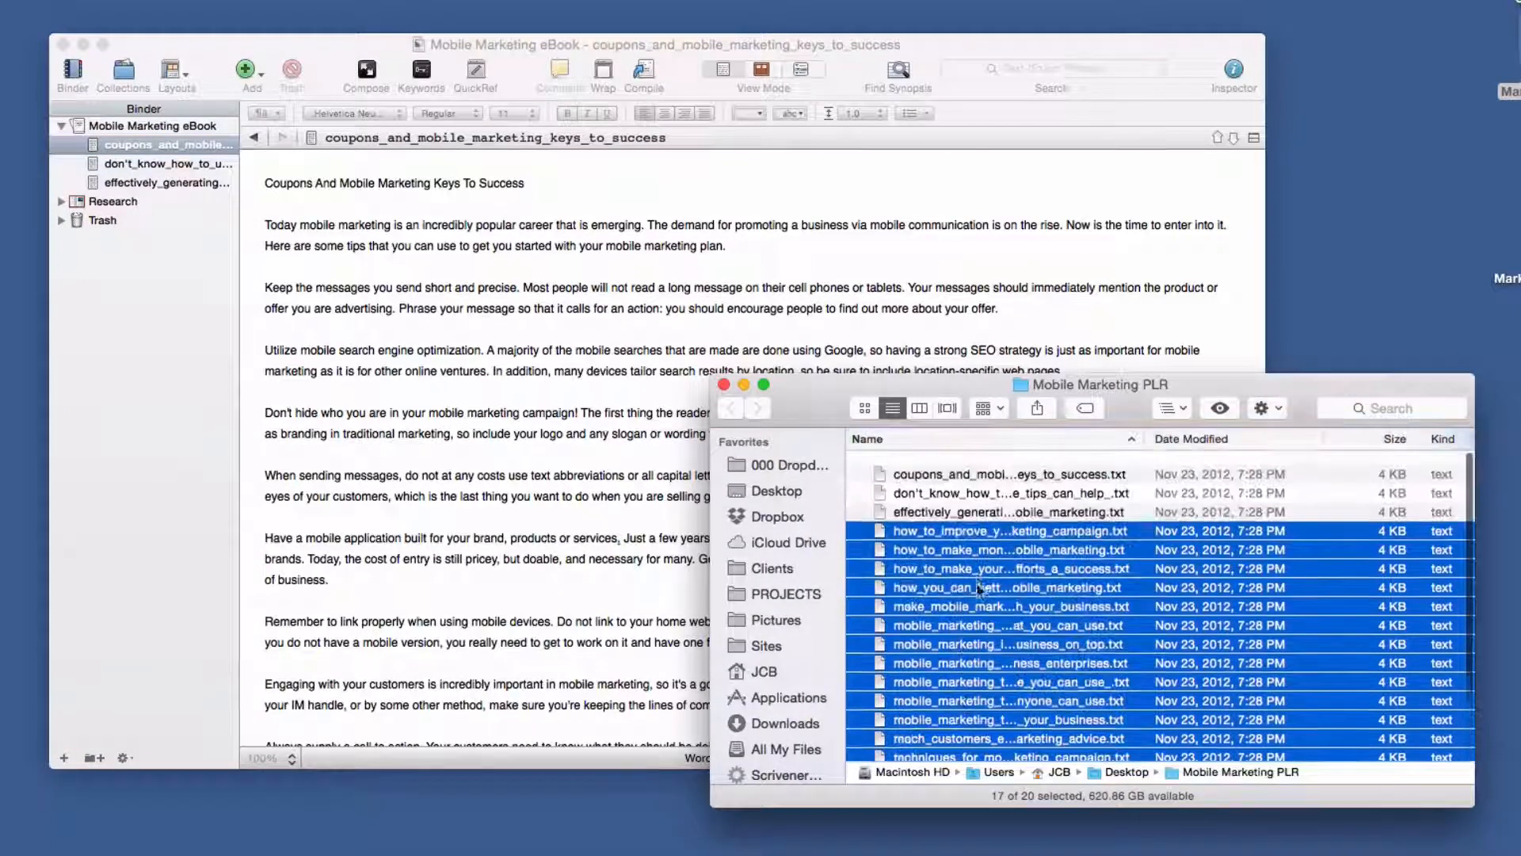
scroll(942, 555, down, 3)
drag(941, 525, 119, 190)
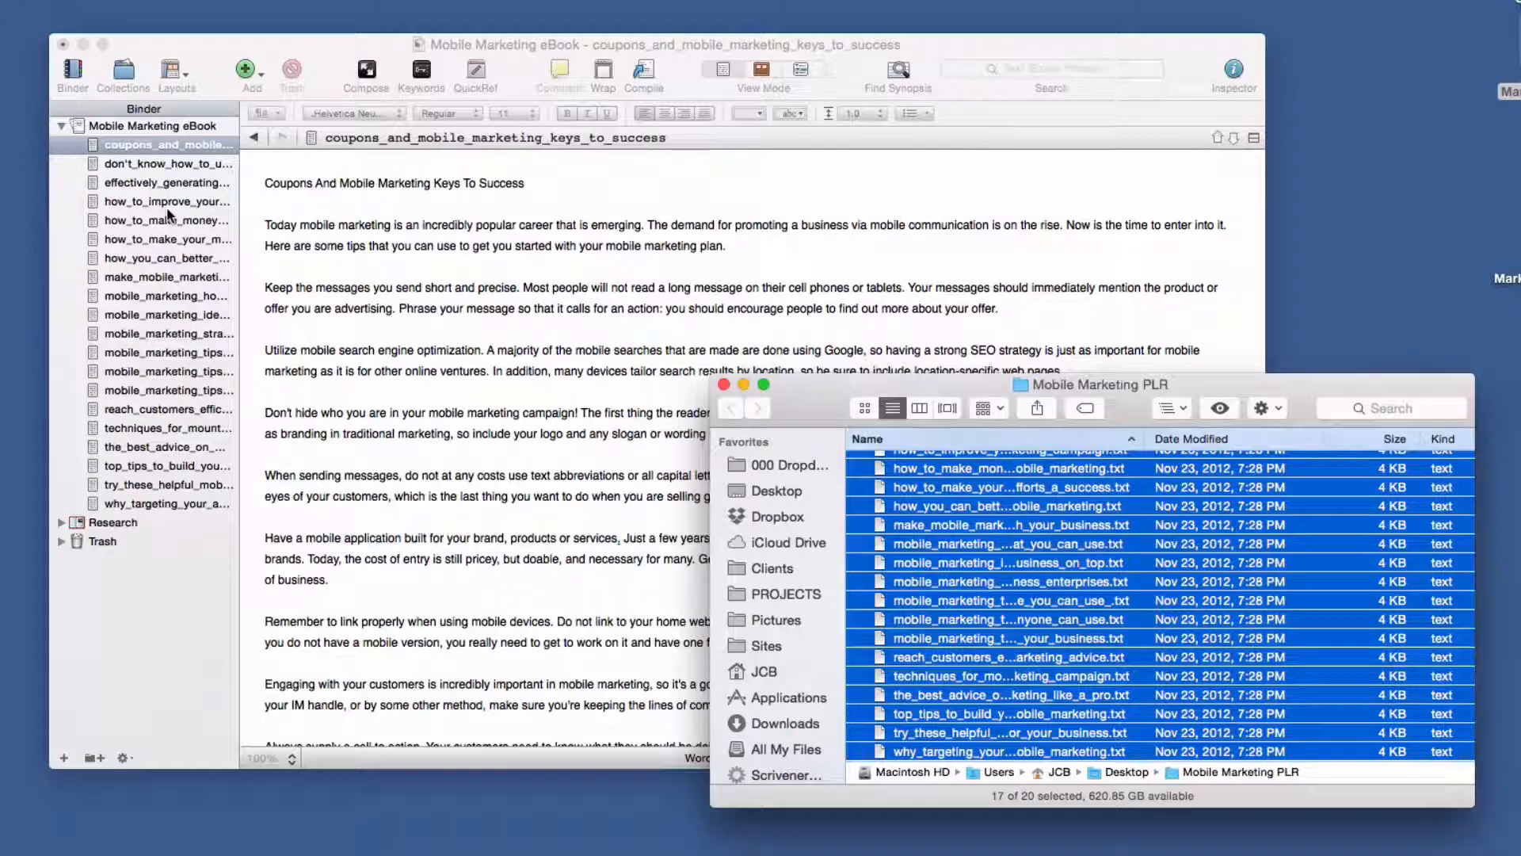
Step: Widen the binder in Scrivener to show more of the imported document titles
click(233, 258)
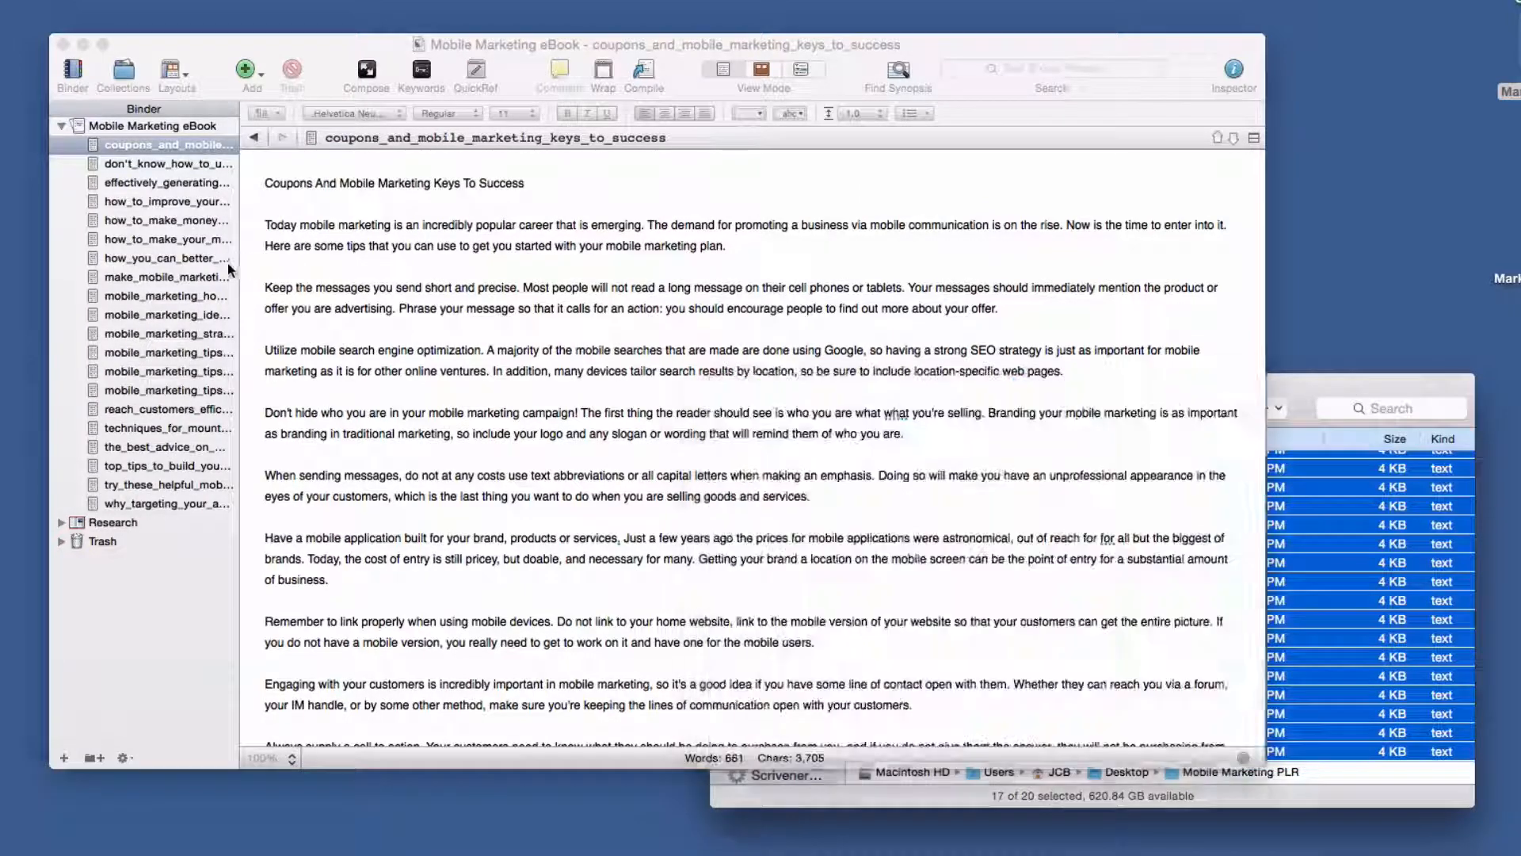
drag(240, 256, 348, 240)
drag(329, 240, 332, 240)
Step: Check the source file list in the Mobile Marketing PLR Finder window and close that window
click(1286, 398)
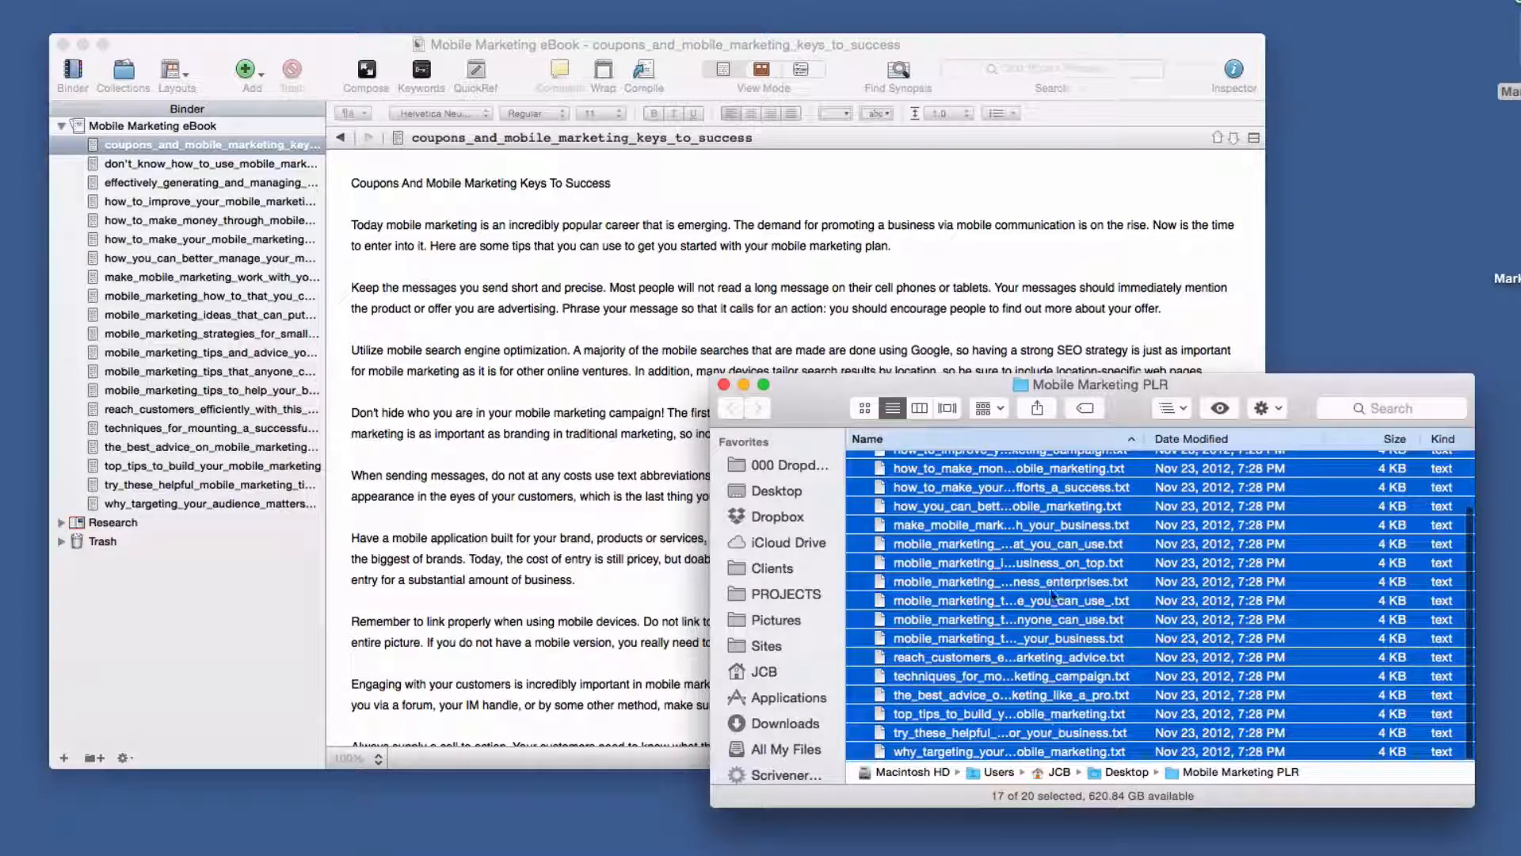
scroll(935, 451, up, 3)
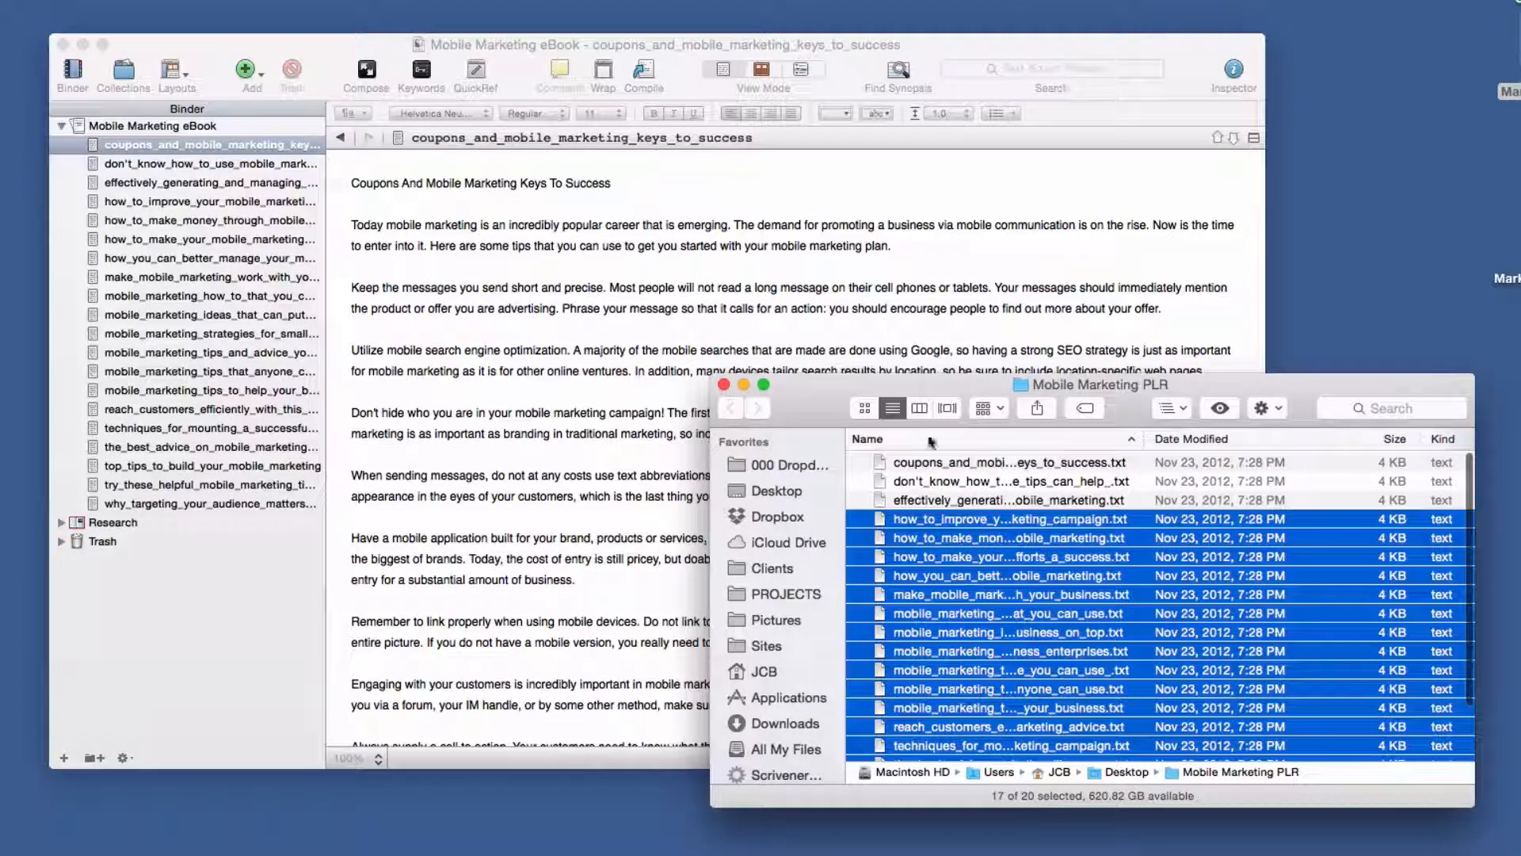
click(723, 385)
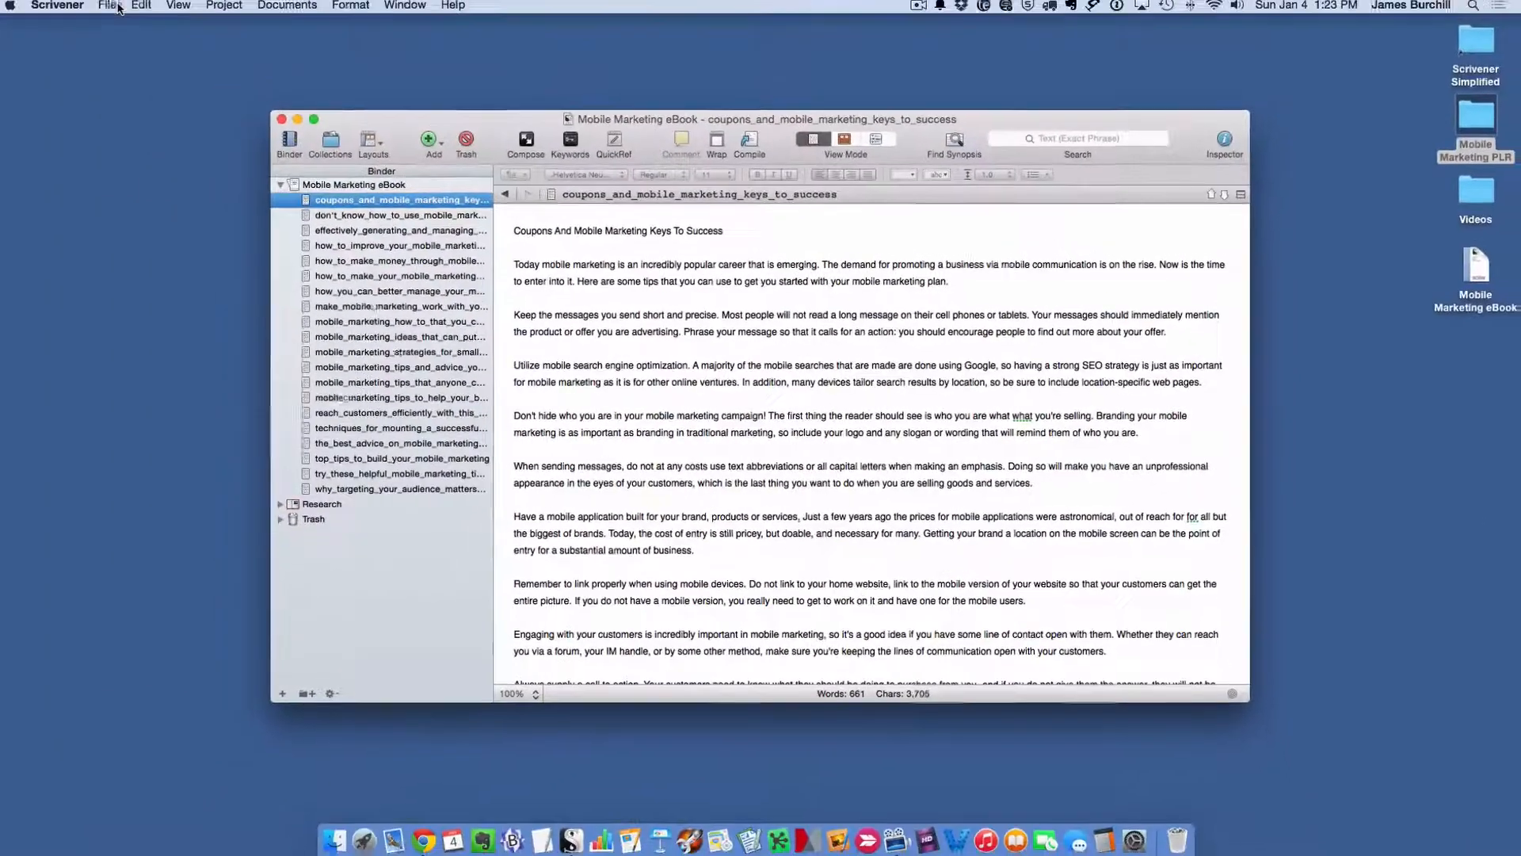
Step: Review the project's import options for files and other formats without importing anything
click(118, 8)
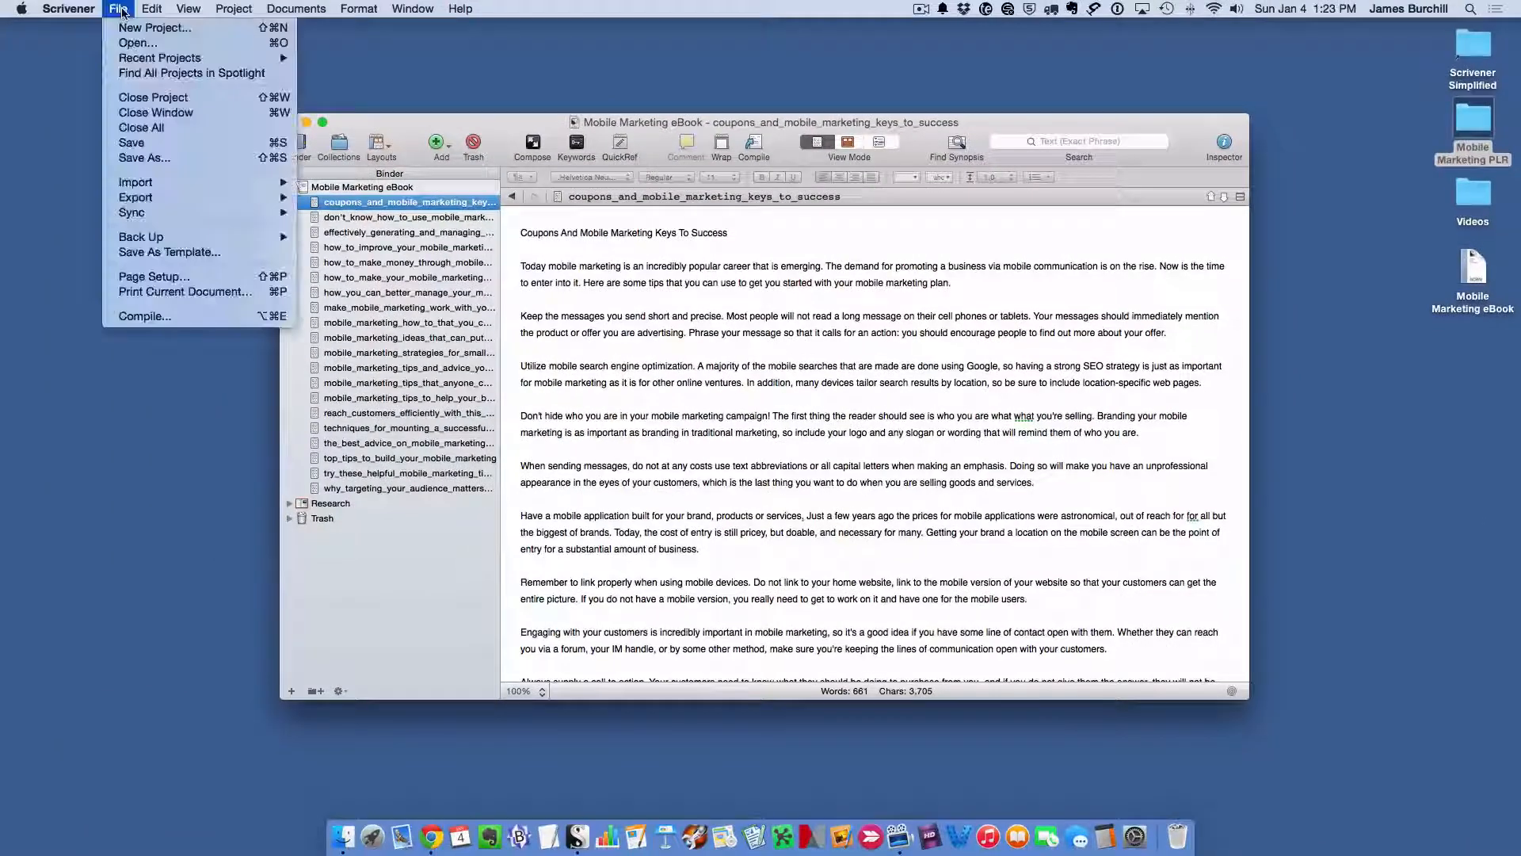
mouse_move(237, 179)
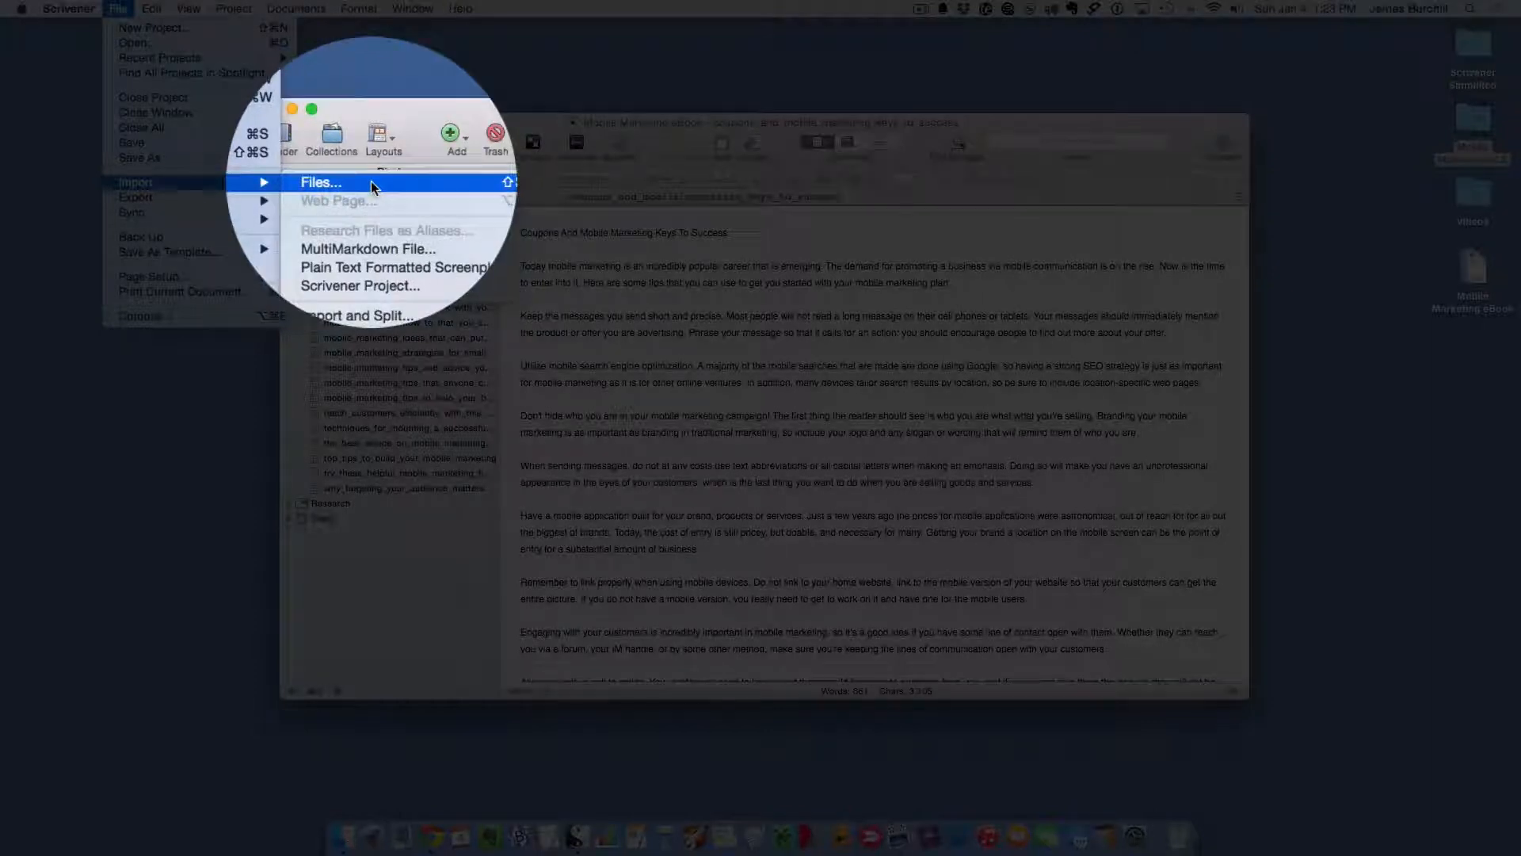
click(501, 120)
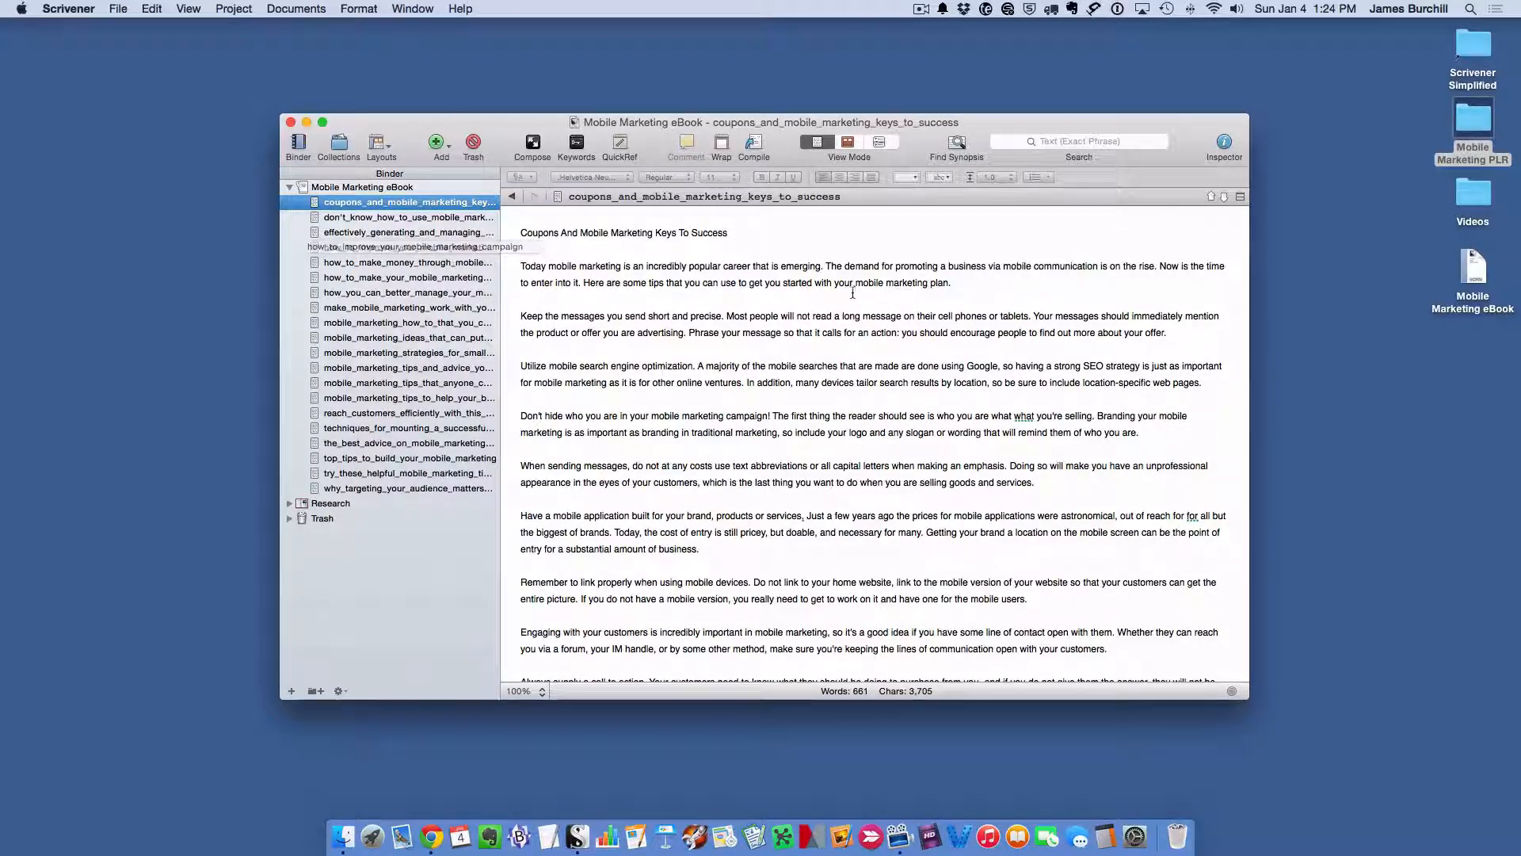
Step: Compare the document names of the "don't_know_how_to_use" and coupons articles with the title lines in their text
click(416, 218)
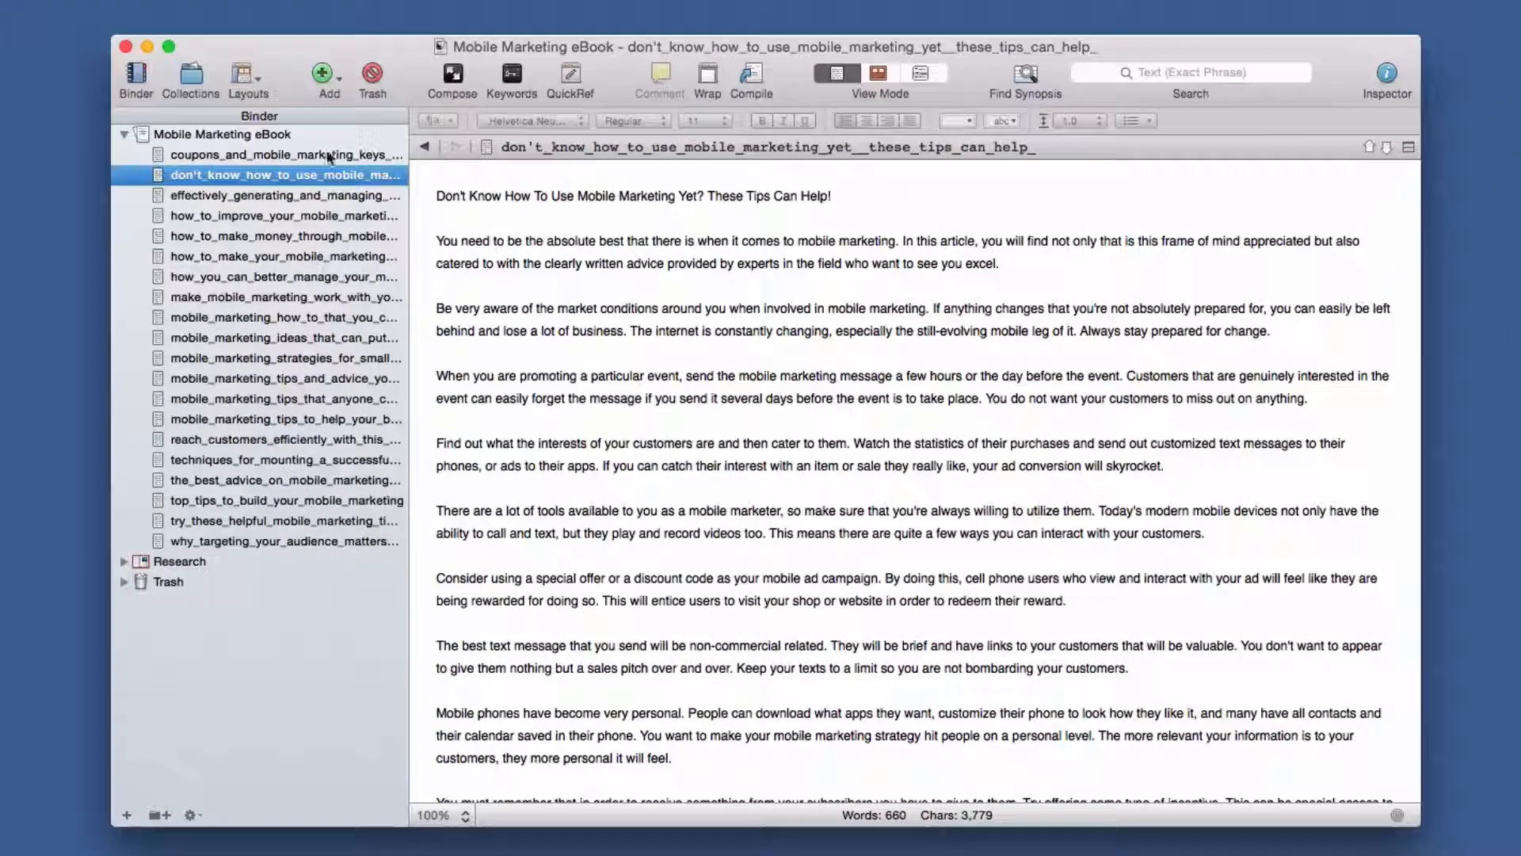
click(321, 172)
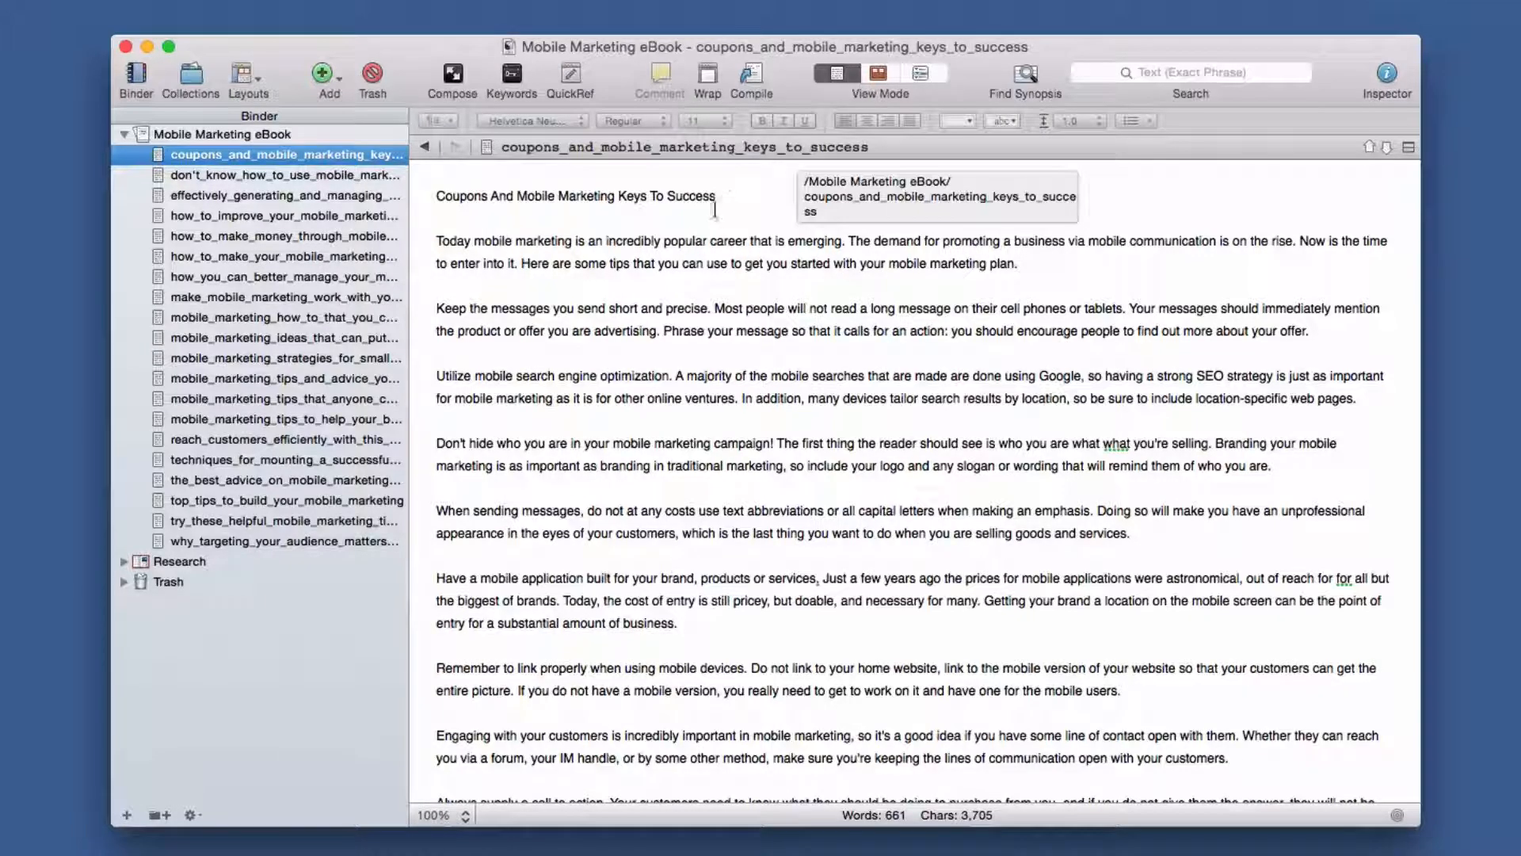
drag(718, 196, 434, 197)
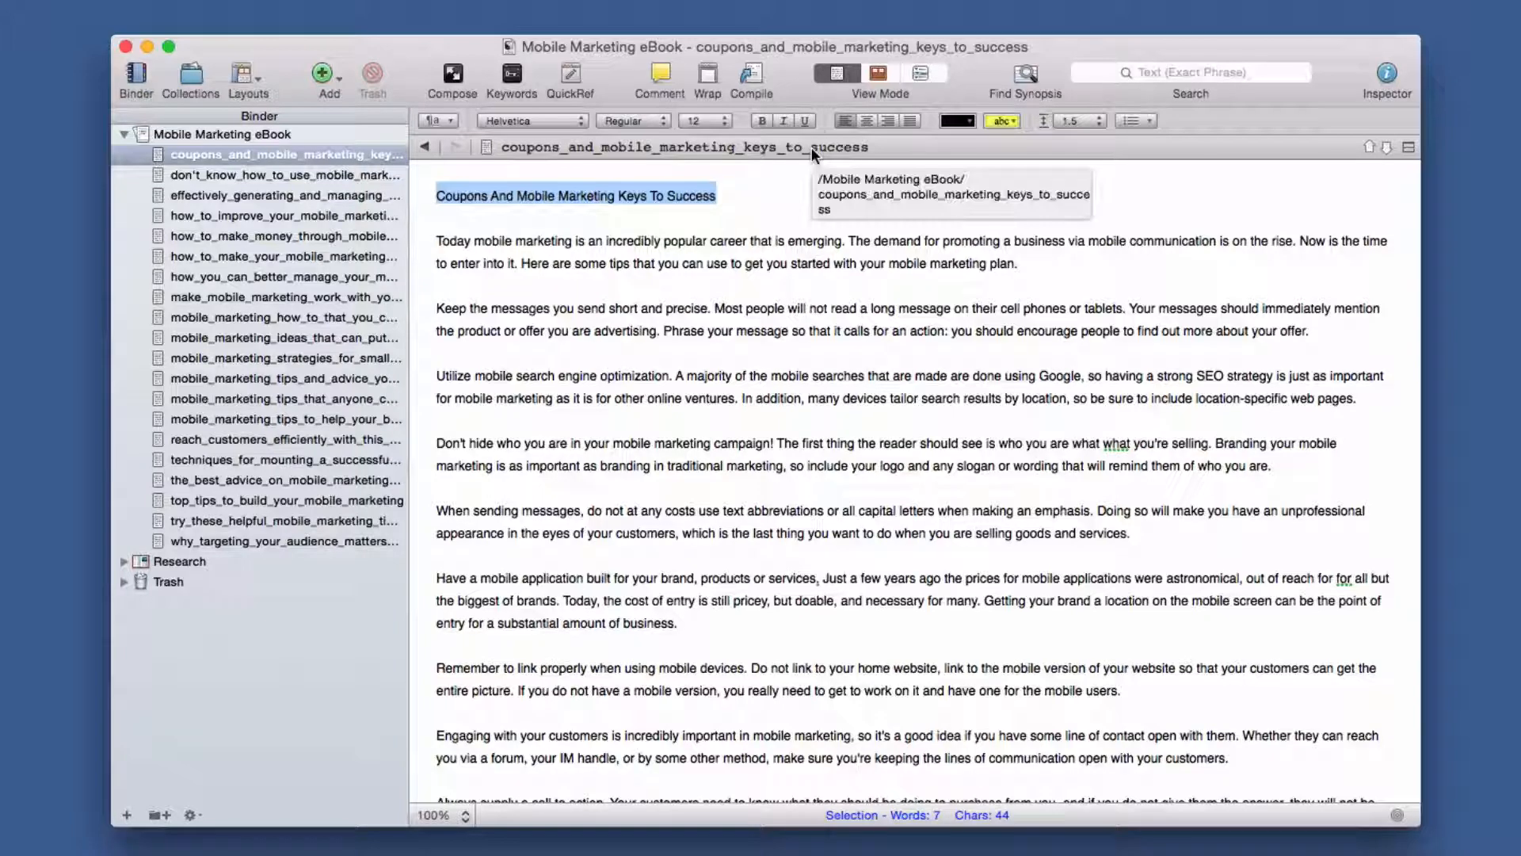
click(770, 199)
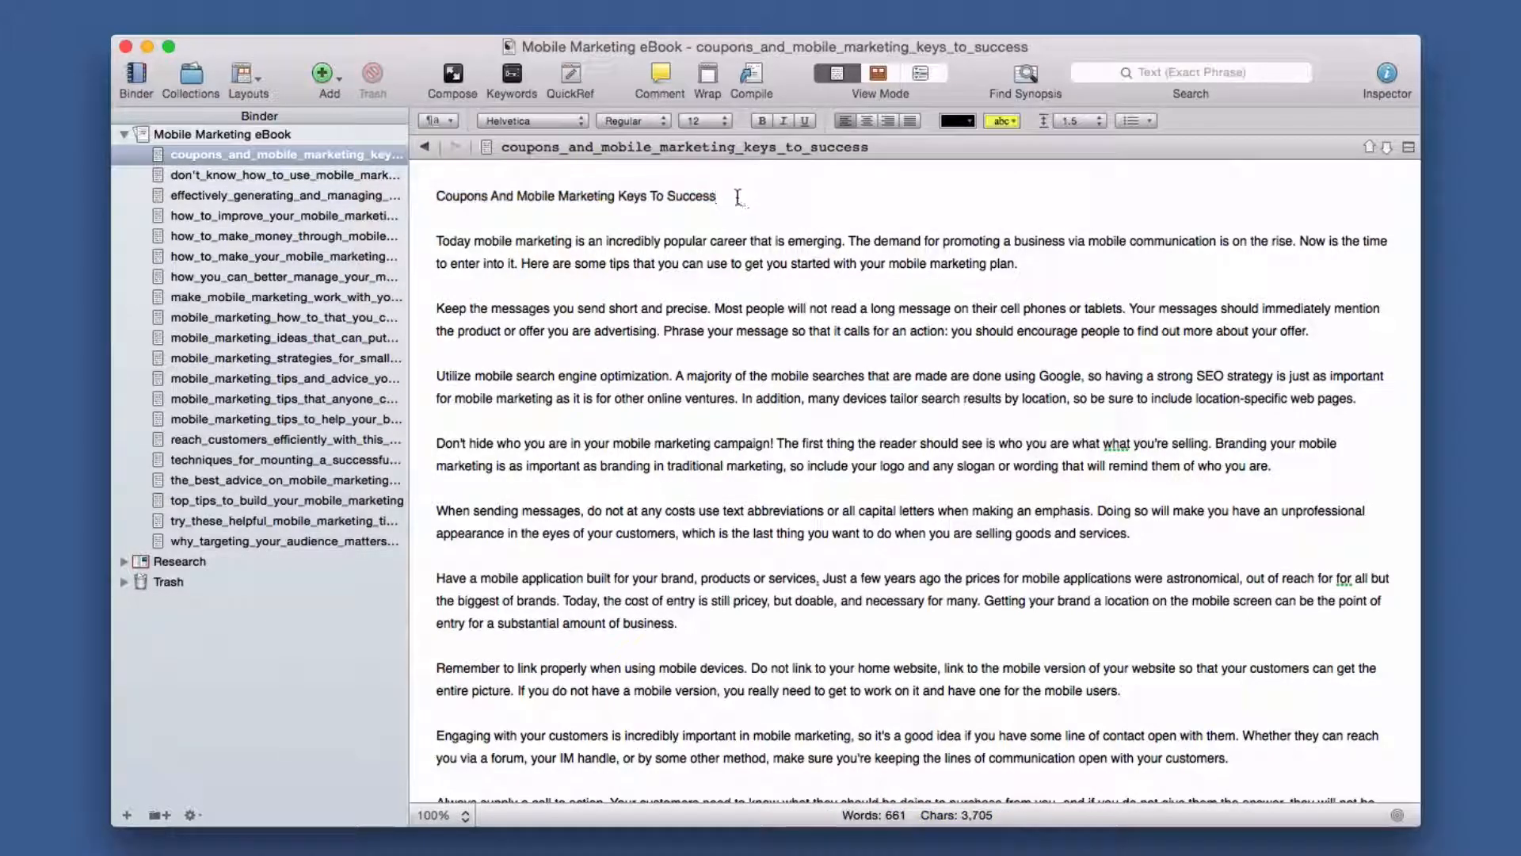
Step: Move the coupons article's title line out of the body into its document name, "Coupons And Mobile Marketing Keys To Success", removing the leftover blank lines
drag(718, 196, 434, 197)
key(super+c)
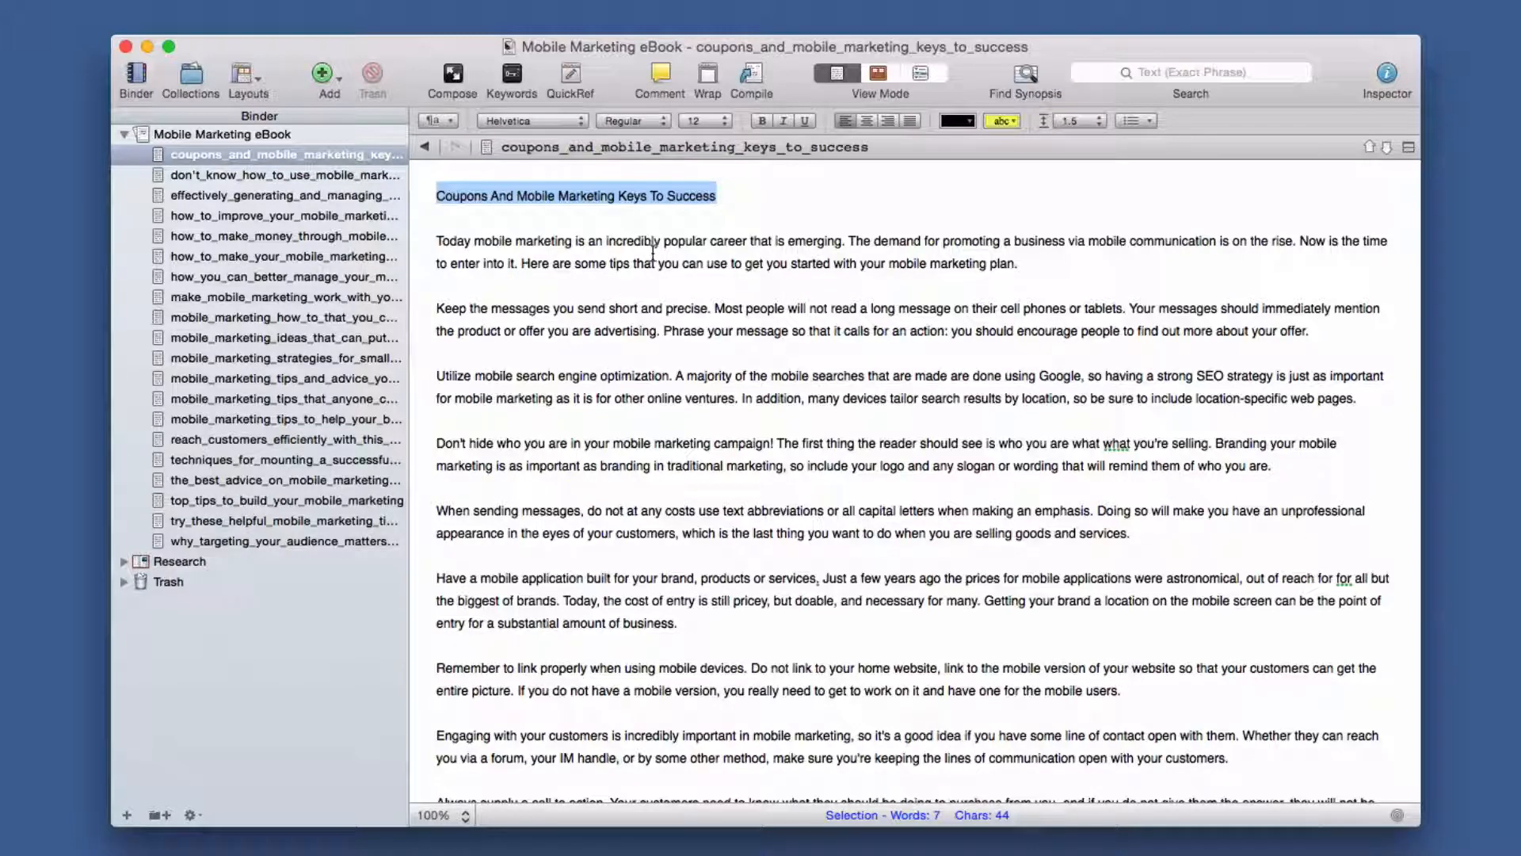
key(BackSpace)
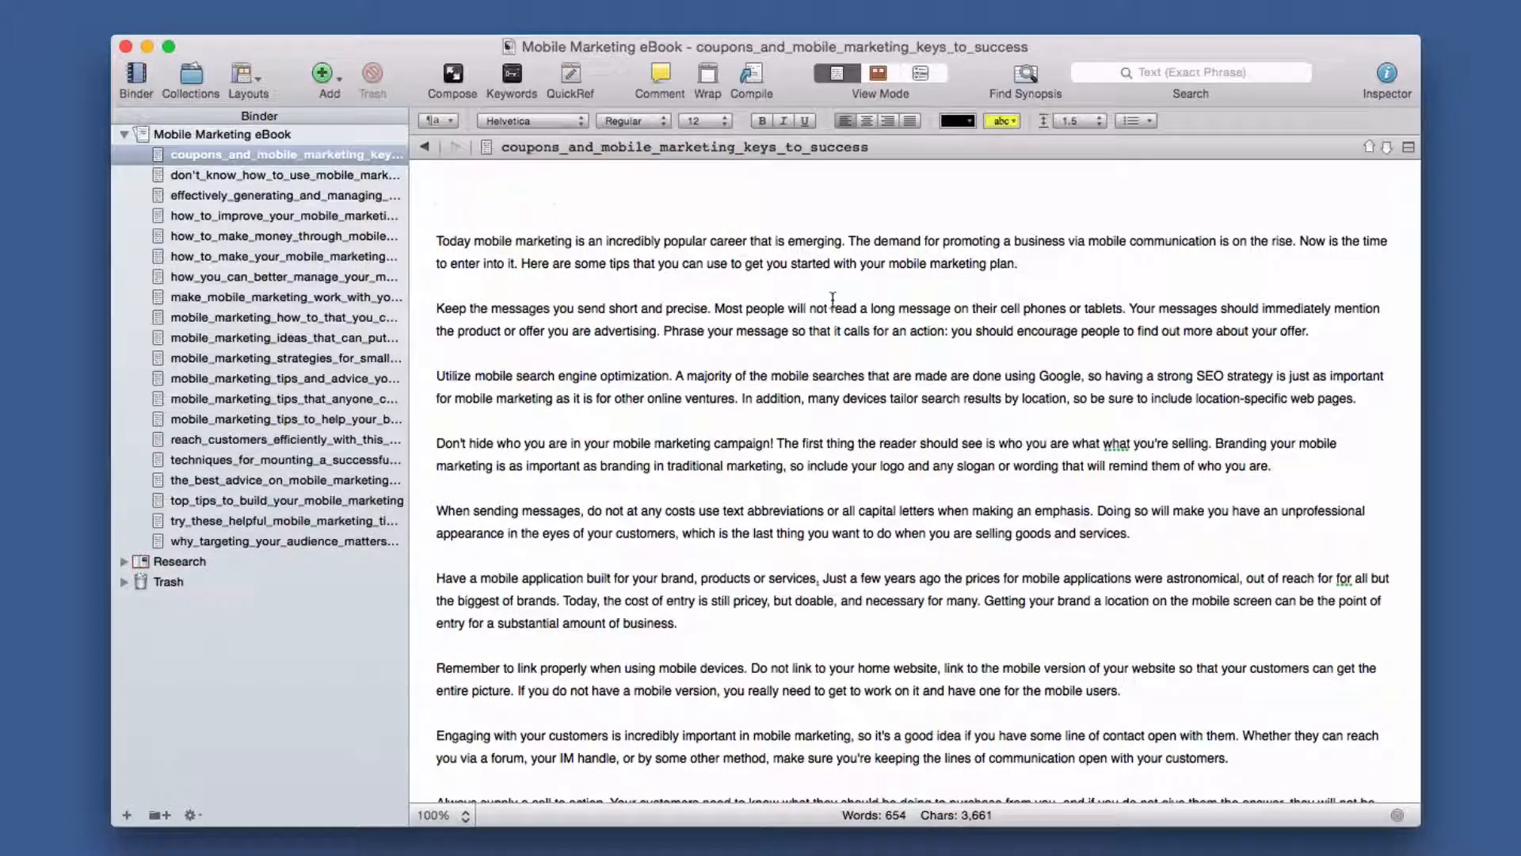
key(Delete)
key(Delete)
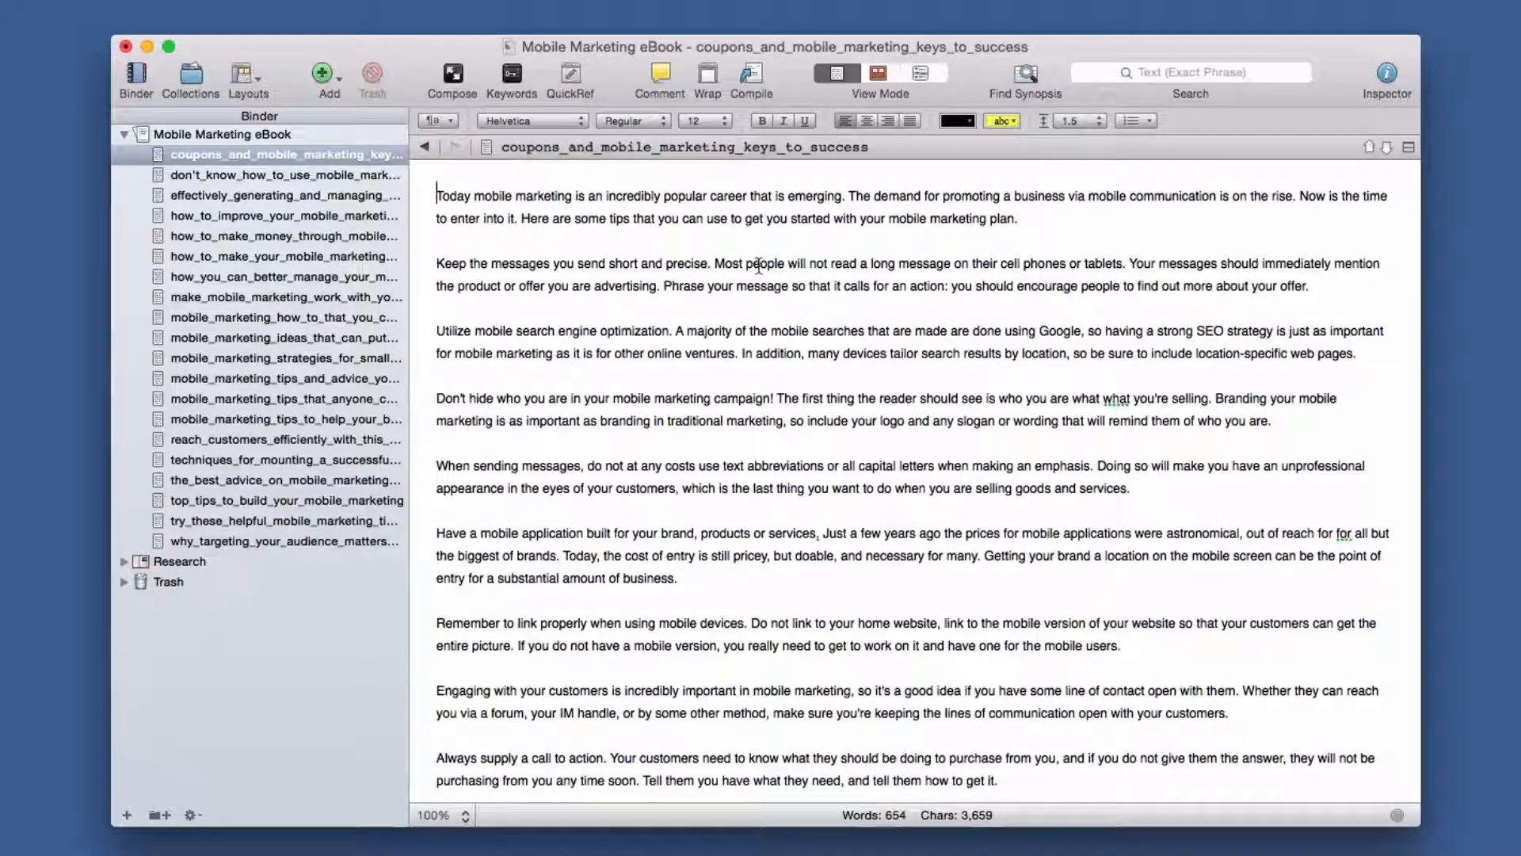
click(874, 148)
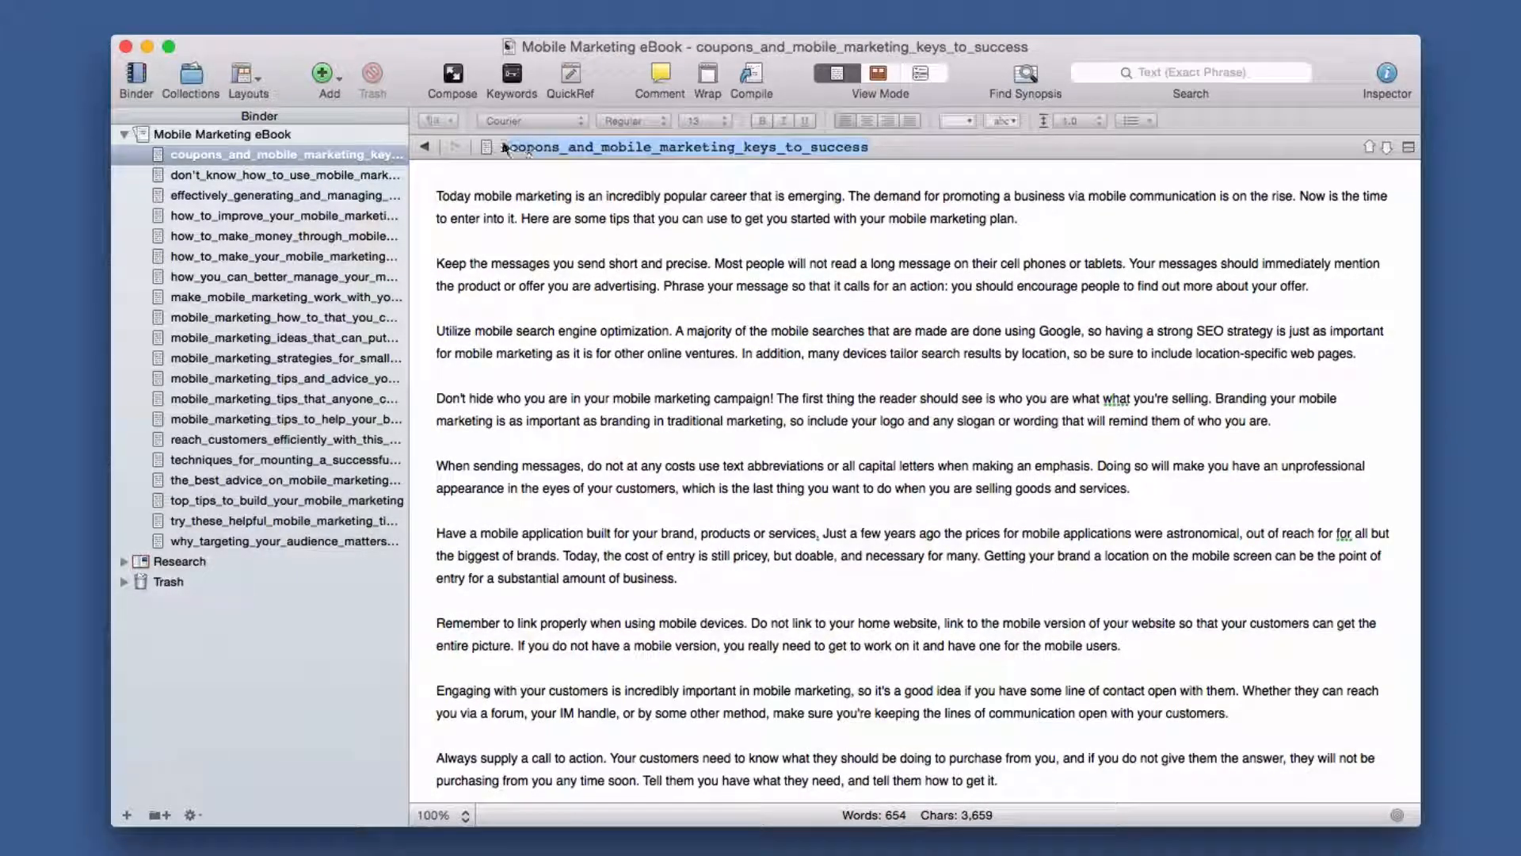
key(super+v)
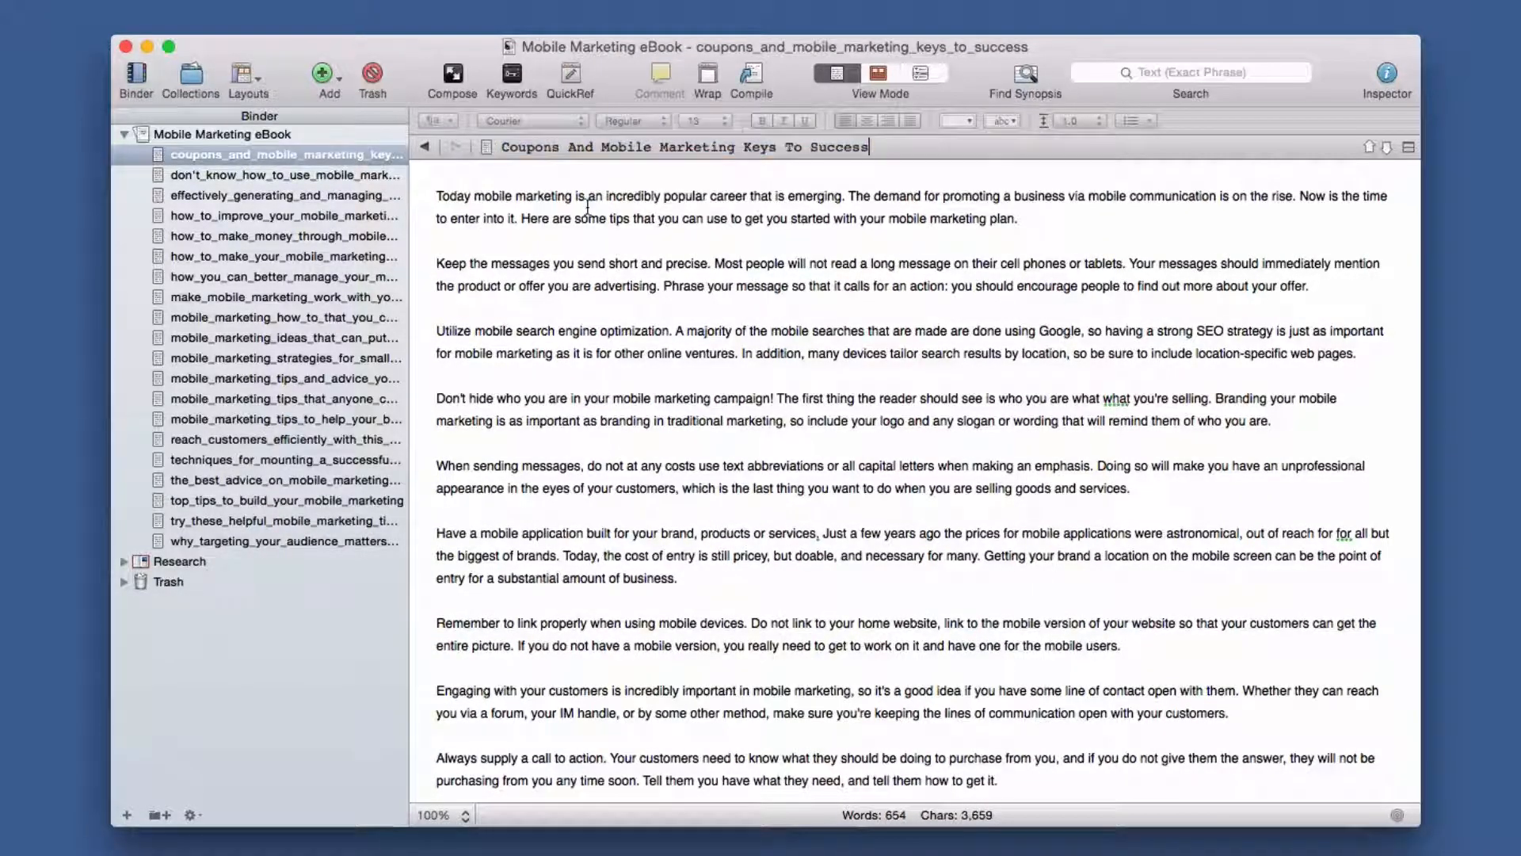
click(333, 178)
click(294, 155)
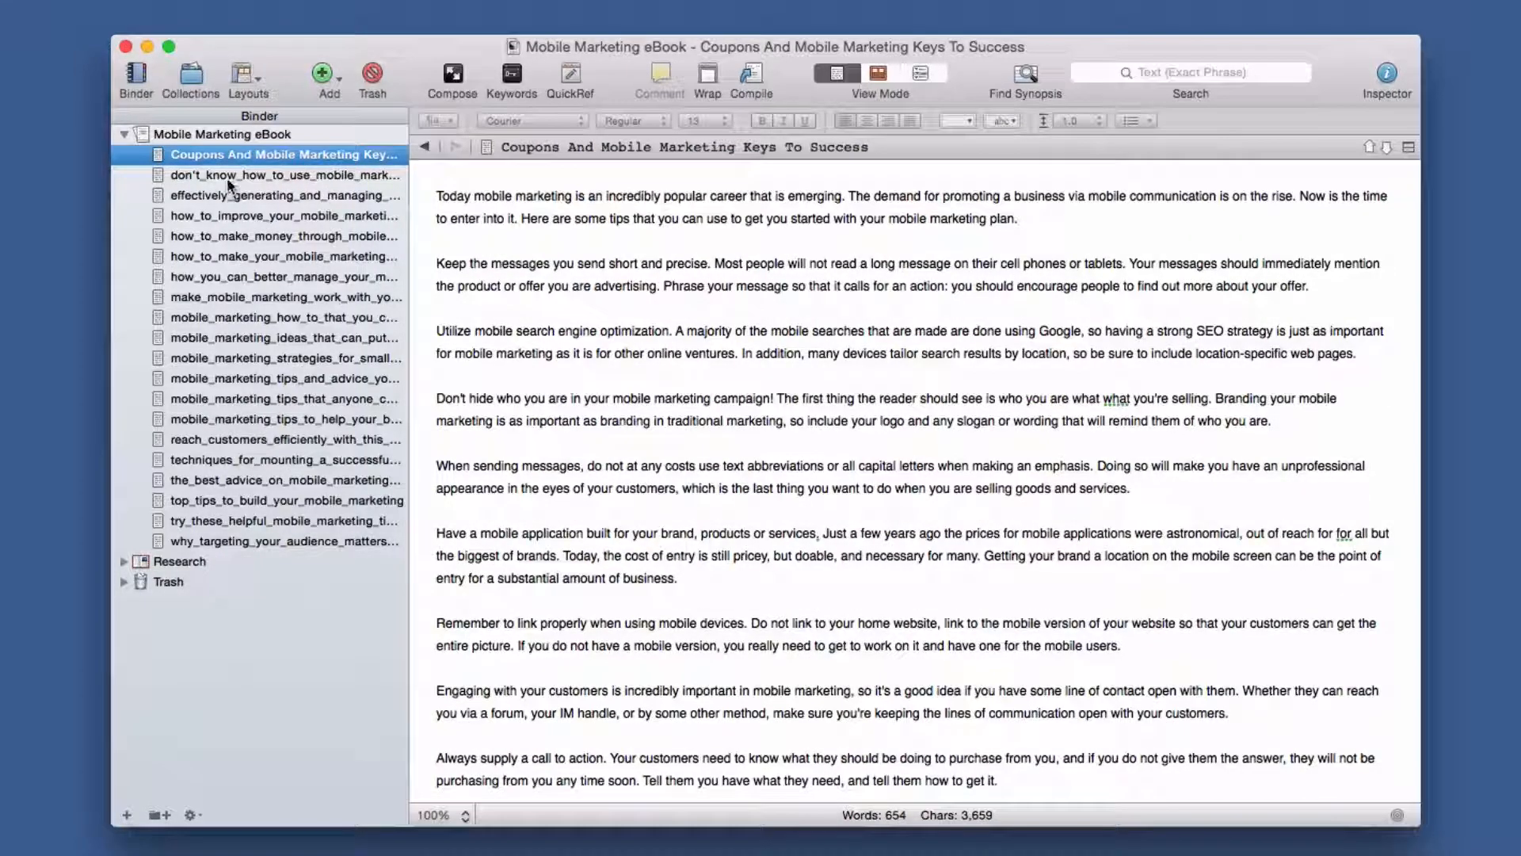
Step: Rename the second article "Don't Know How To Use Mobile Marketing Yet? These Tips Can Help!" using its title line, removing that line from the body
click(261, 175)
drag(842, 193, 435, 196)
key(super+c)
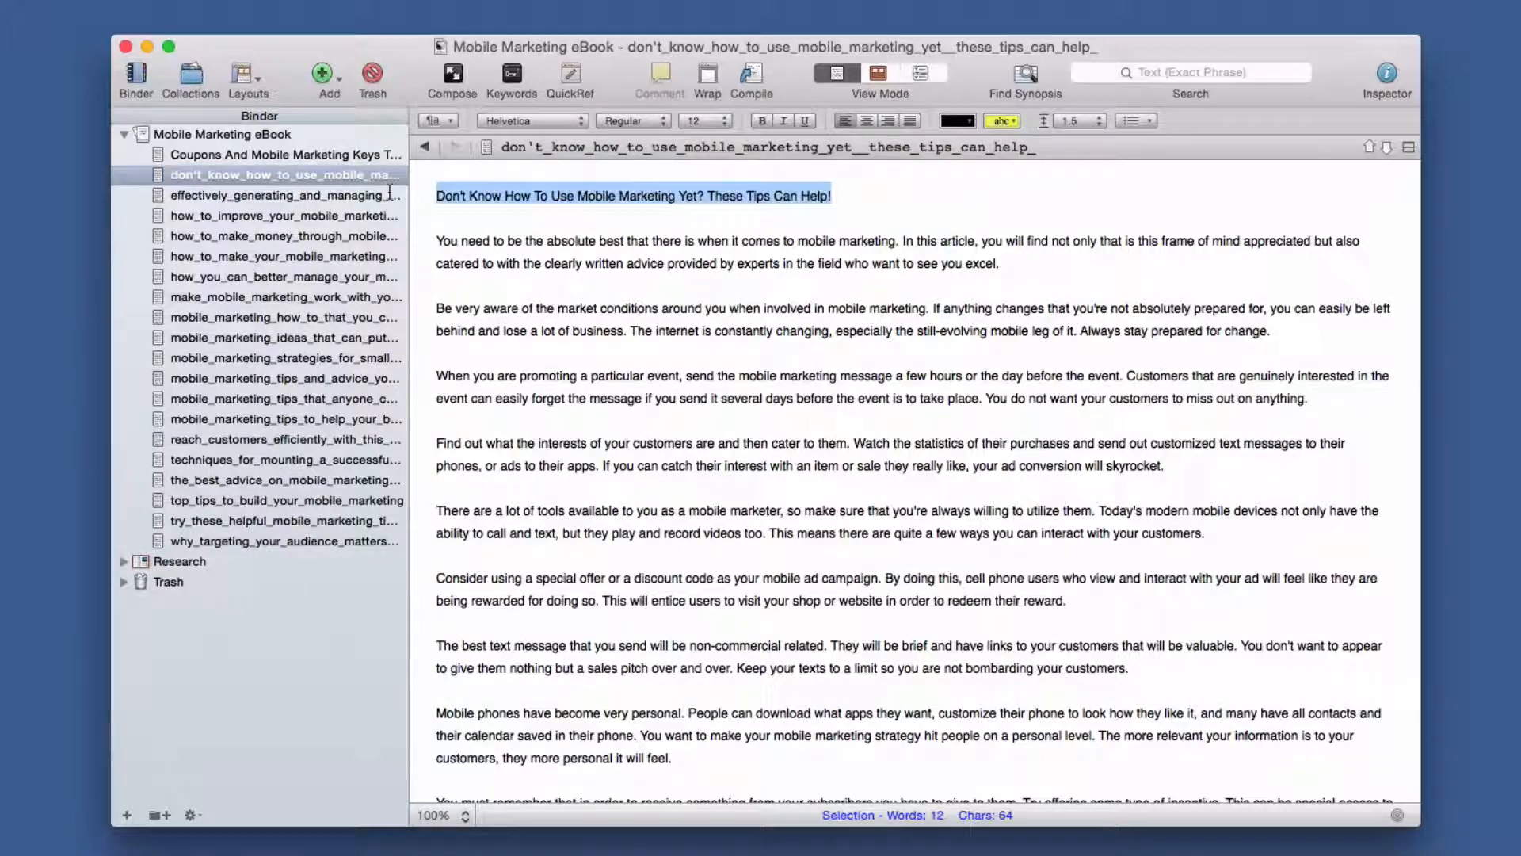
key(BackSpace)
key(Delete)
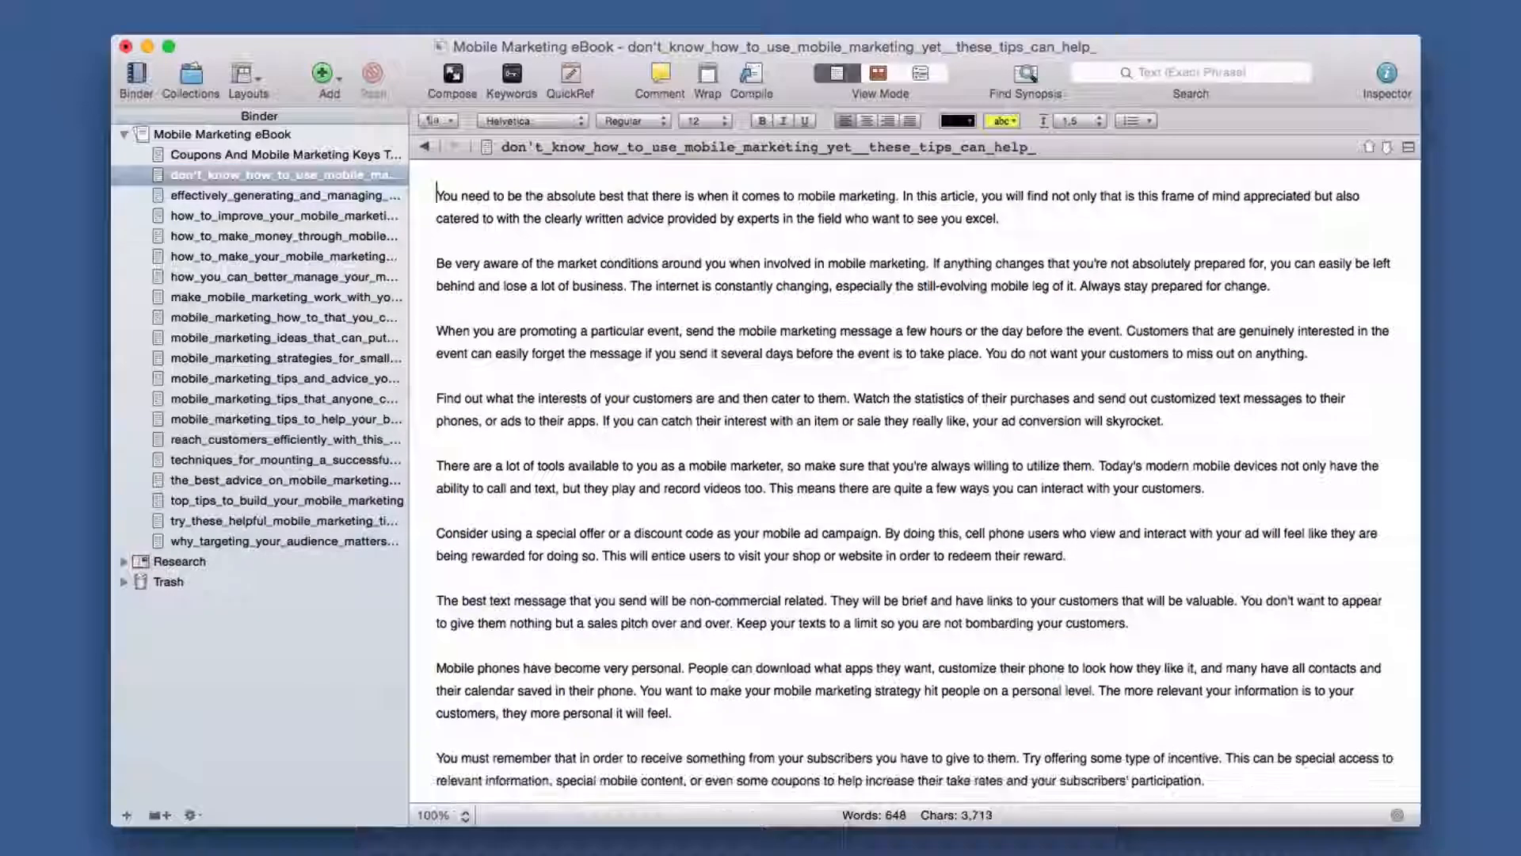
click(735, 147)
key(super+v)
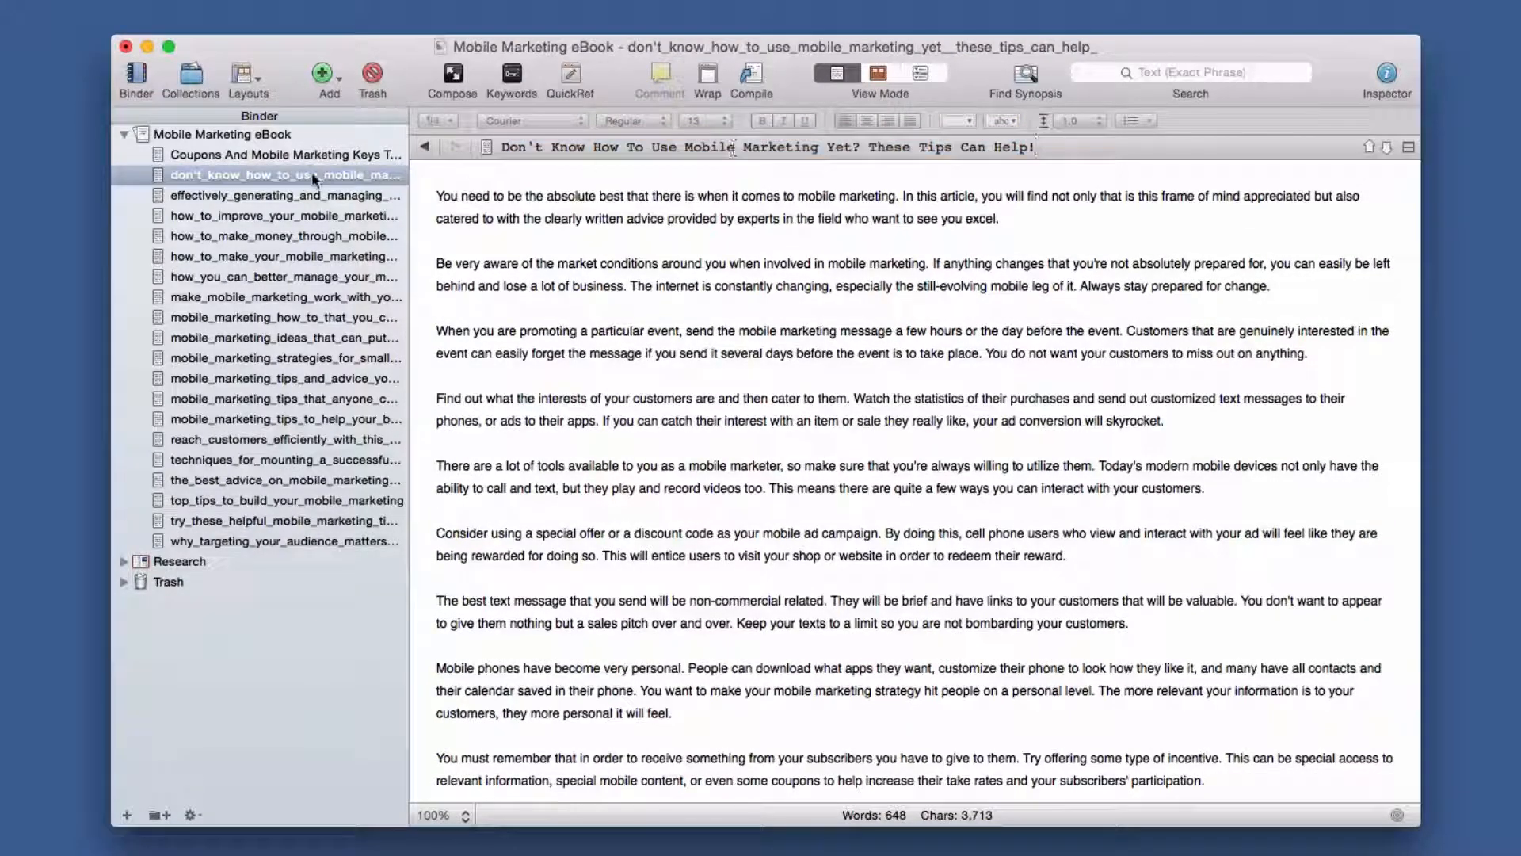
Step: Rename the third article "Effectively Generating And Managing Leads With Mobile Marketing" using its title line, and remove that line and the blank lines below
click(254, 195)
drag(825, 196, 435, 195)
key(super+c)
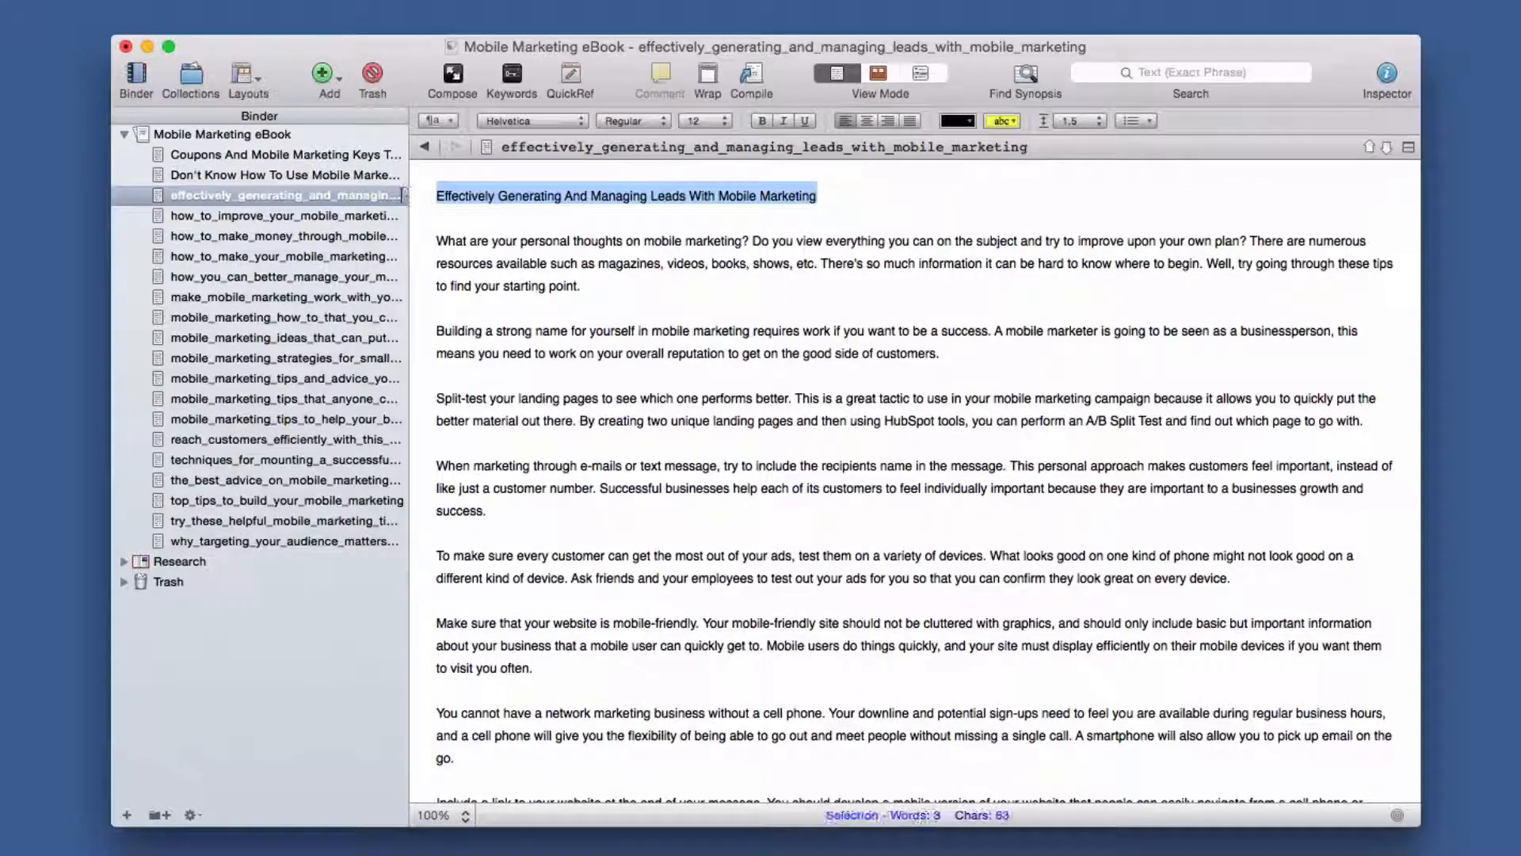
key(BackSpace)
key(Delete)
key(Delete)
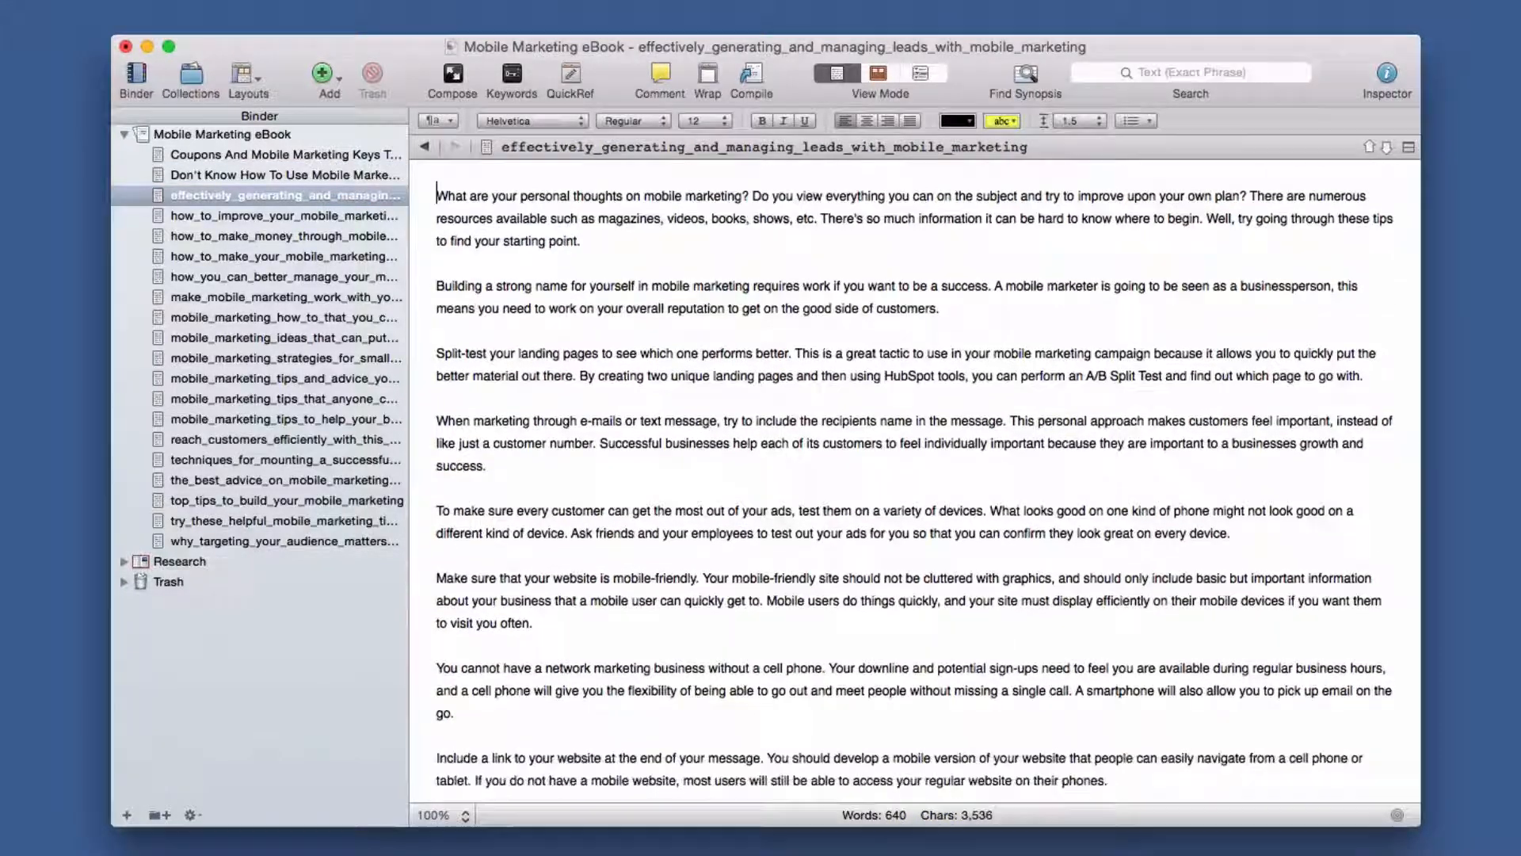
click(665, 147)
key(super+v)
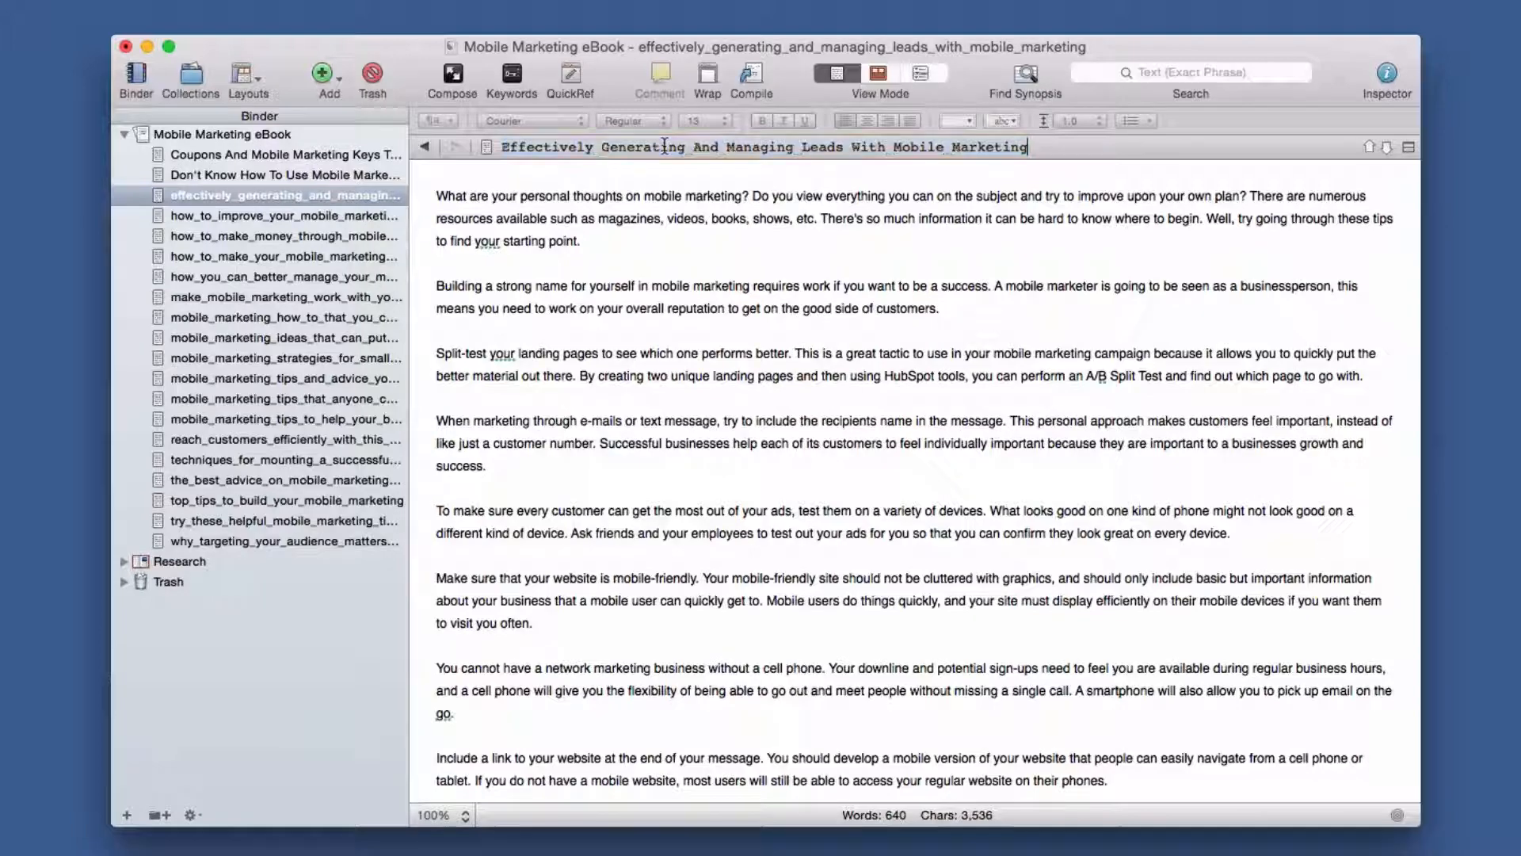
Step: Move the fourth article's title line from the body into its document name, "How To Improve Your Mobile Marketing Campaign", removing the blank lines
click(262, 217)
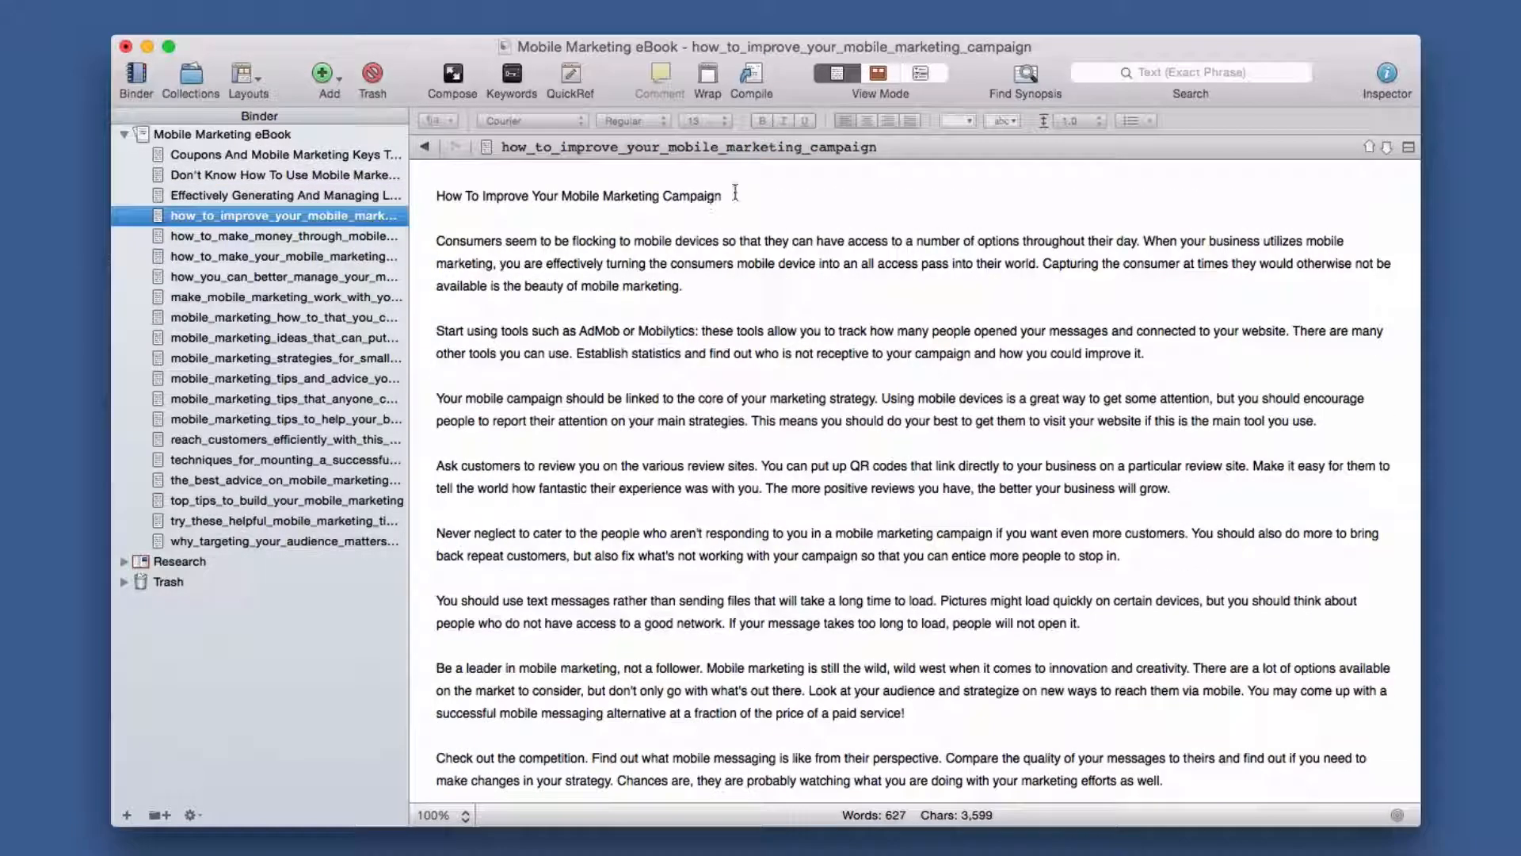
drag(724, 196, 413, 190)
key(super+x)
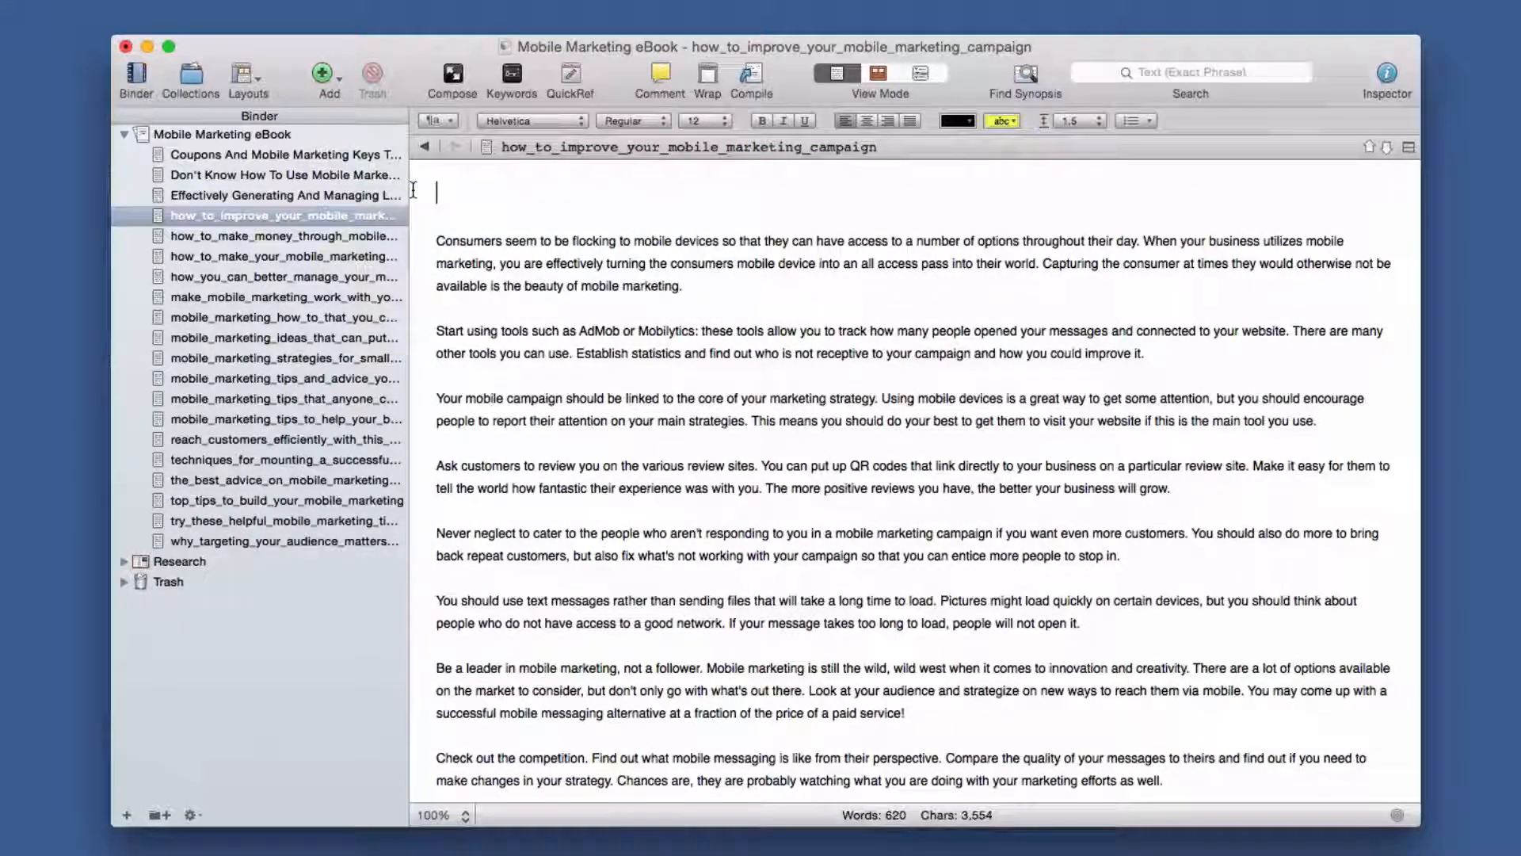
key(Delete)
key(Delete)
click(611, 146)
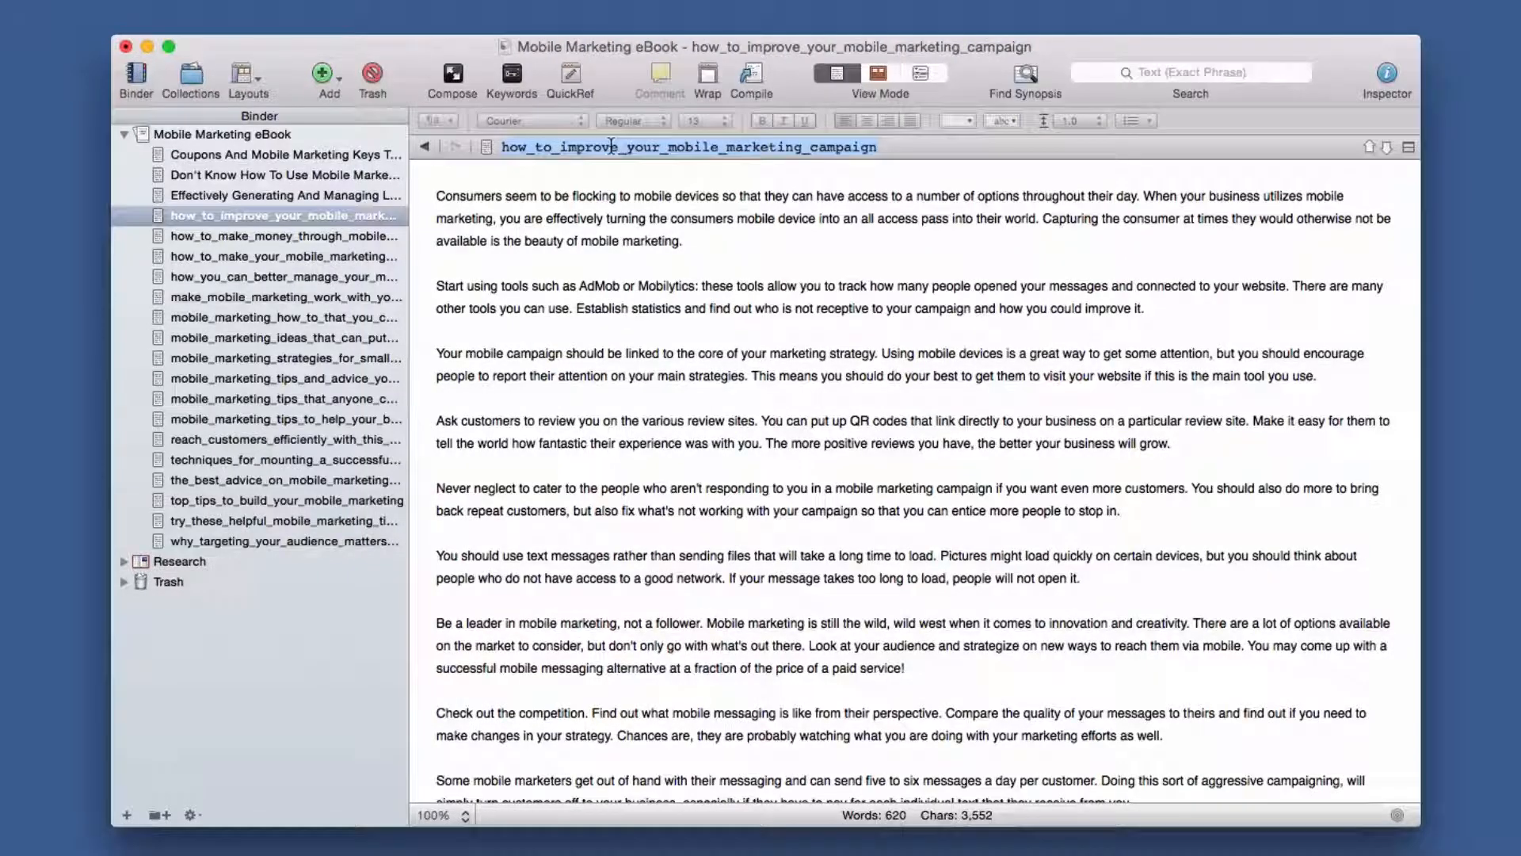
key(super+v)
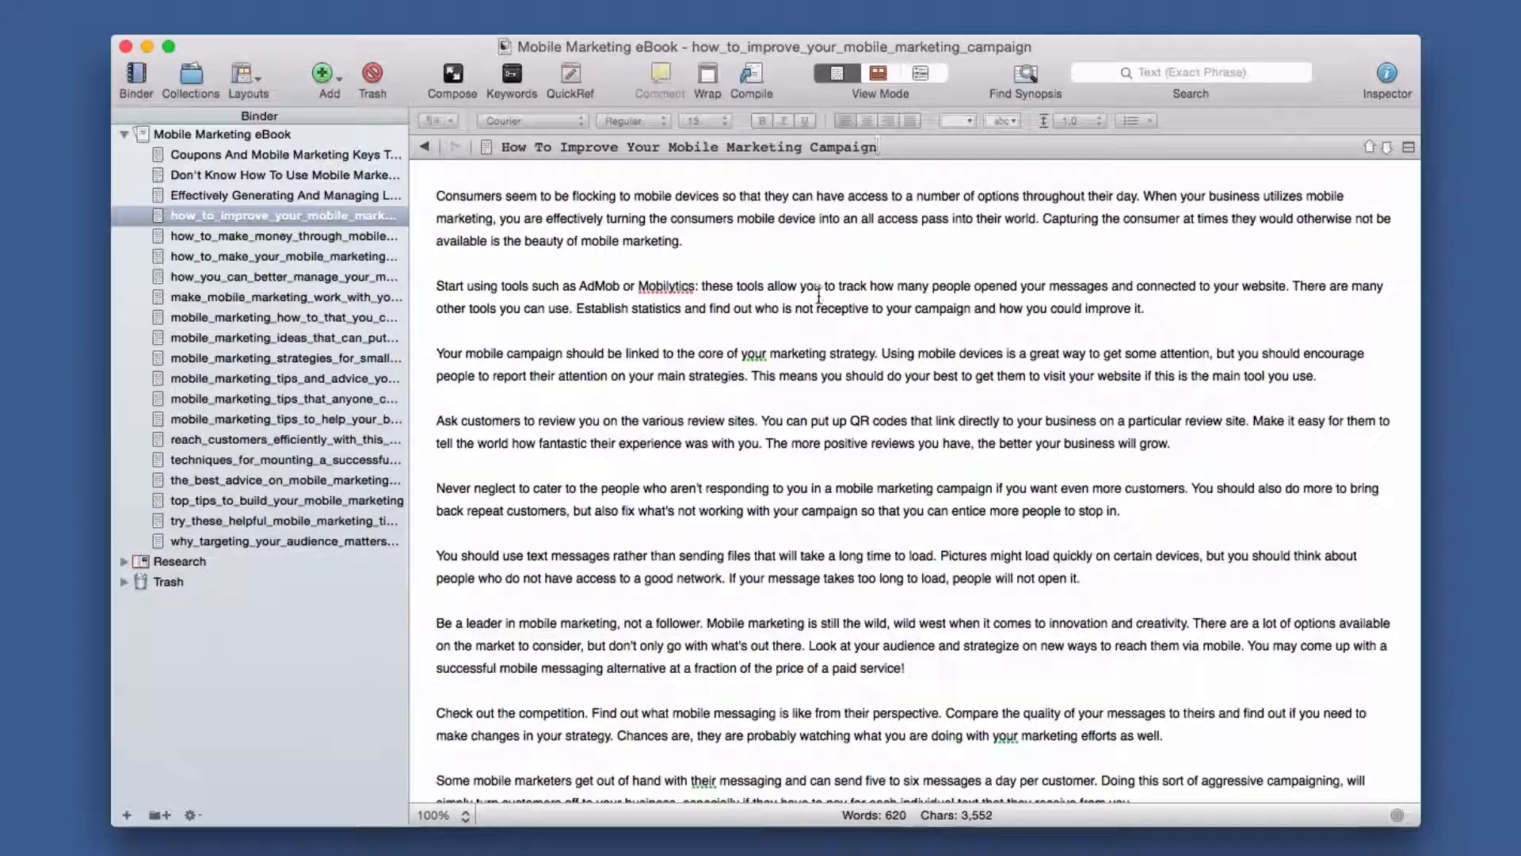
scroll(815, 385, down, 3)
scroll(815, 384, up, 3)
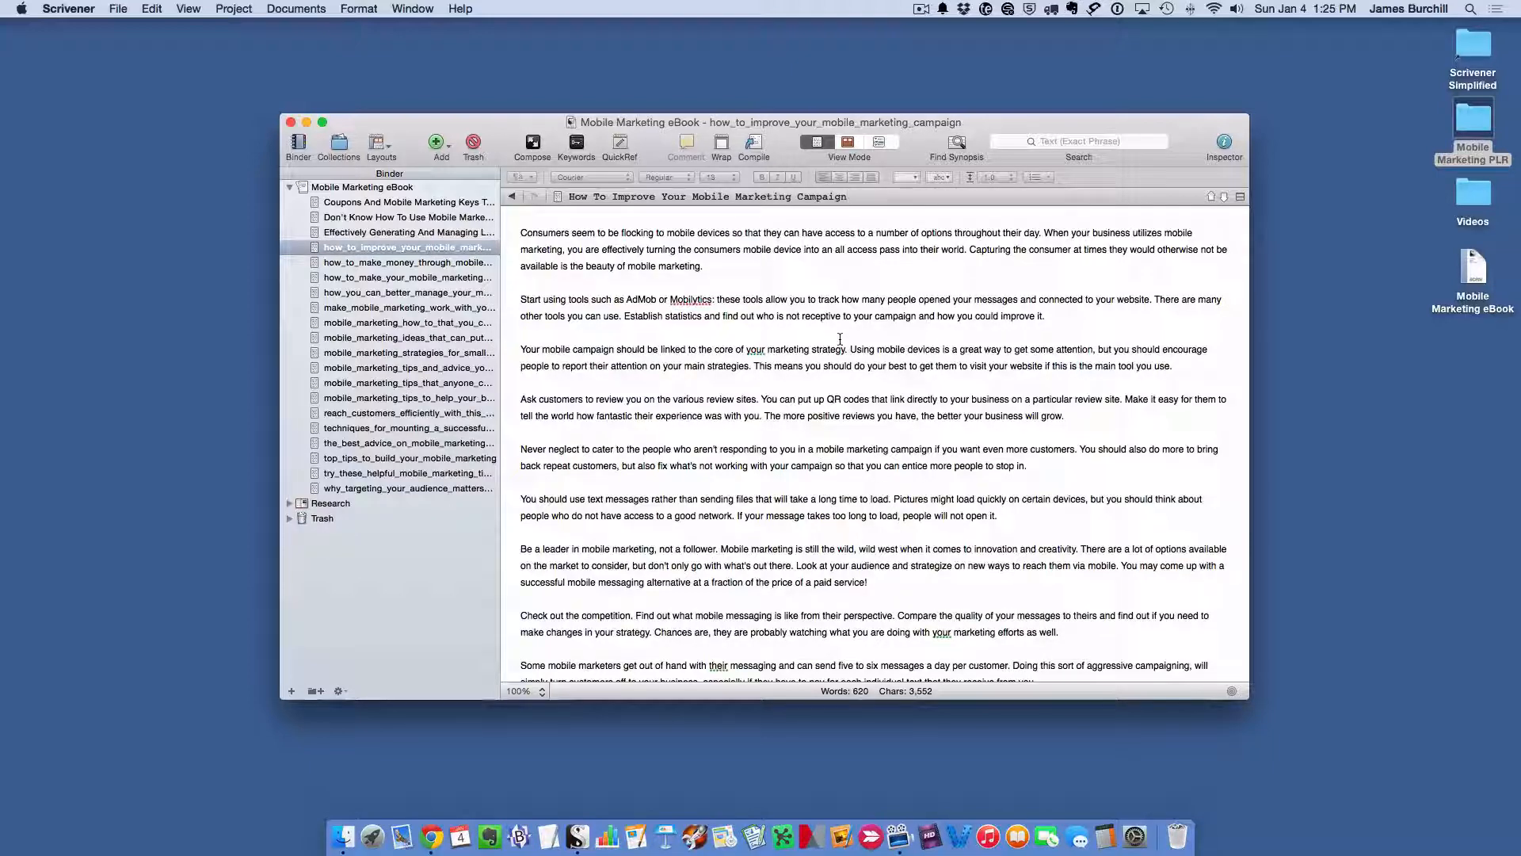
click(920, 9)
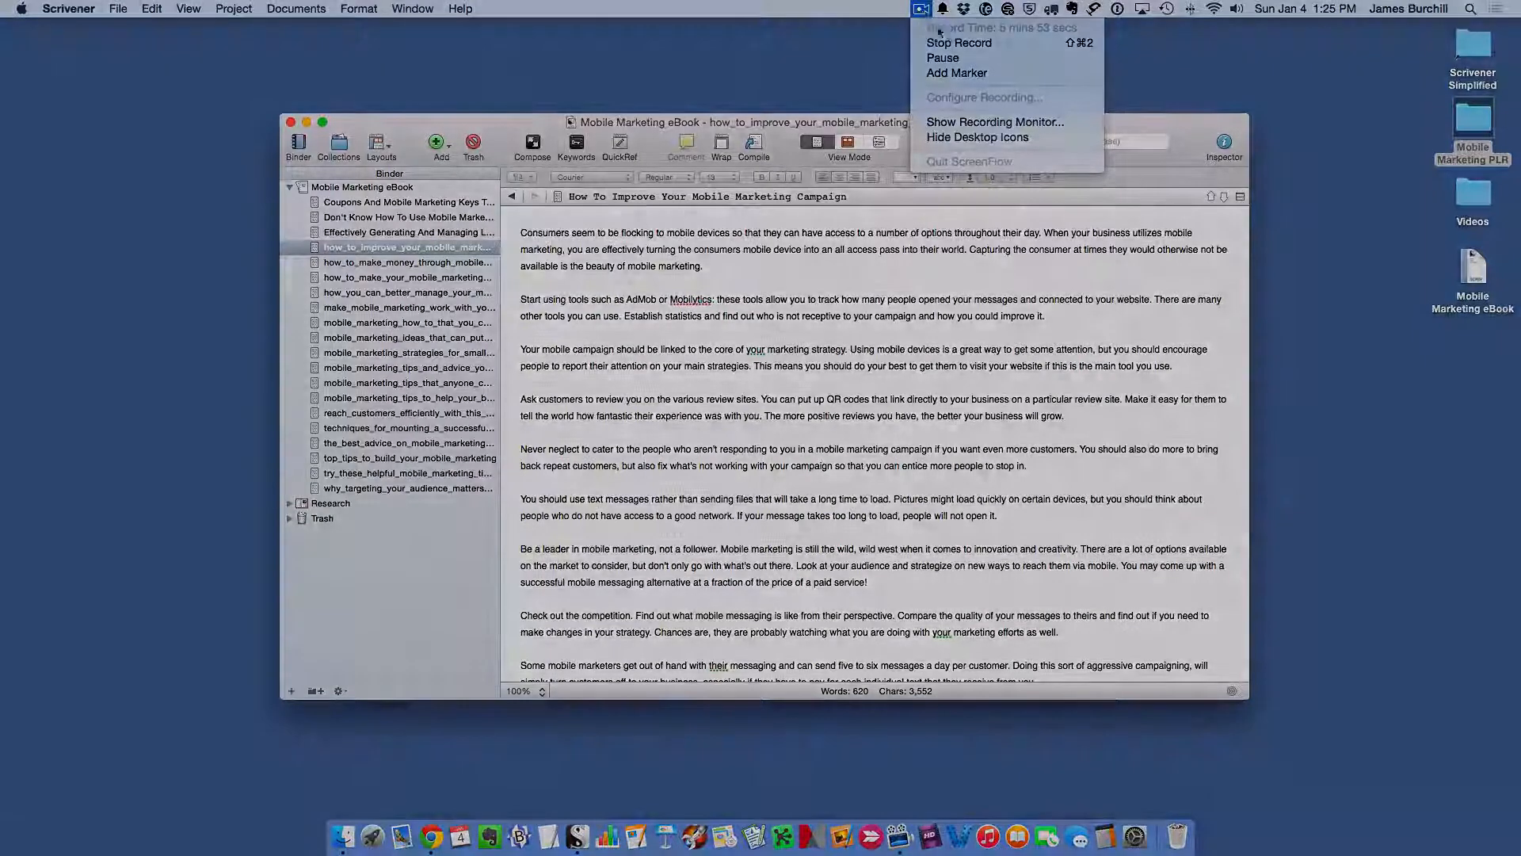